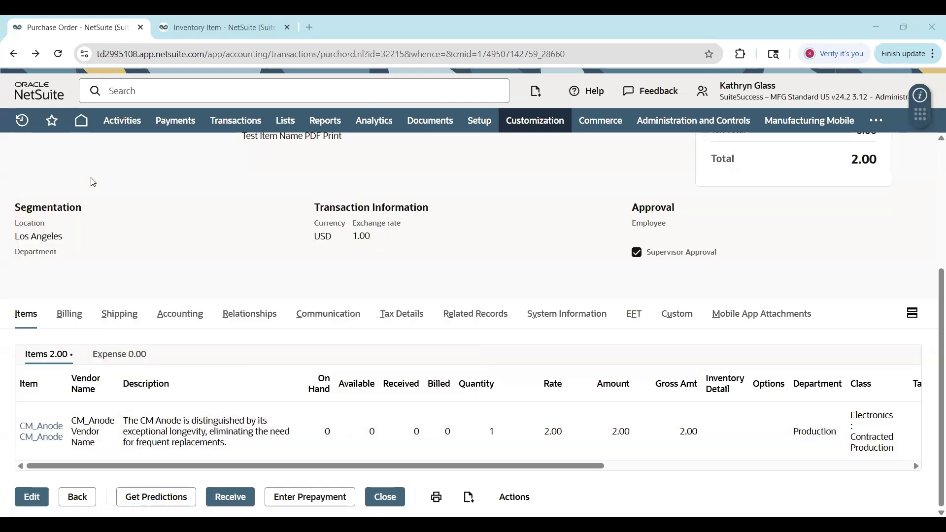
- Examine the Item and Vendor Name columns of the CM_Anode line on the purchase order
{"action": "scroll", "coordinate": [94, 182], "scroll_direction": "up", "scroll_amount": 4}
{"action": "scroll", "coordinate": [93, 182], "scroll_direction": "down", "scroll_amount": 4}
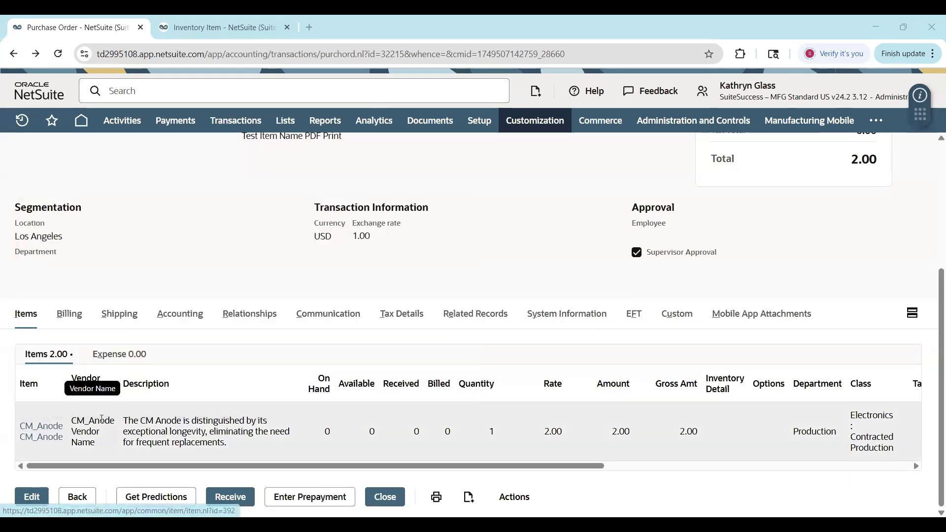
{"action": "triple_click", "coordinate": [101, 445]}
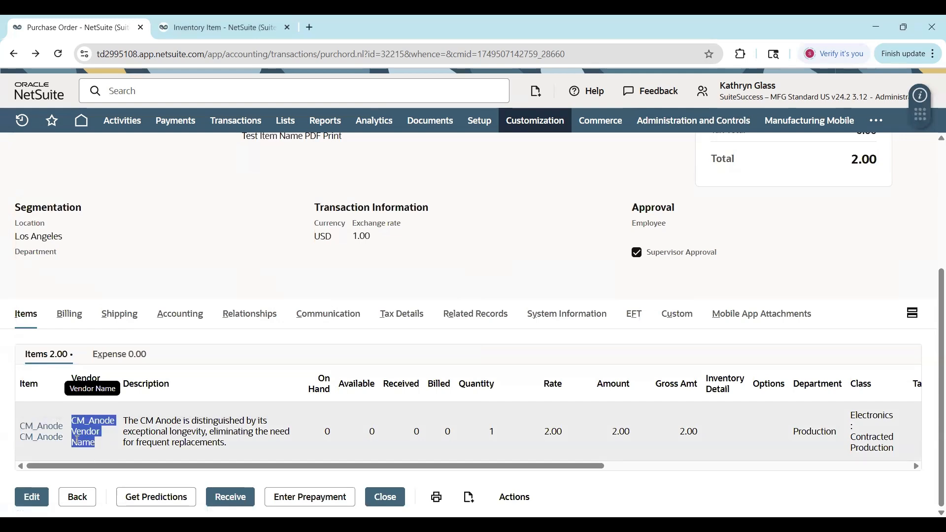
{"action": "left_click", "coordinate": [110, 447]}
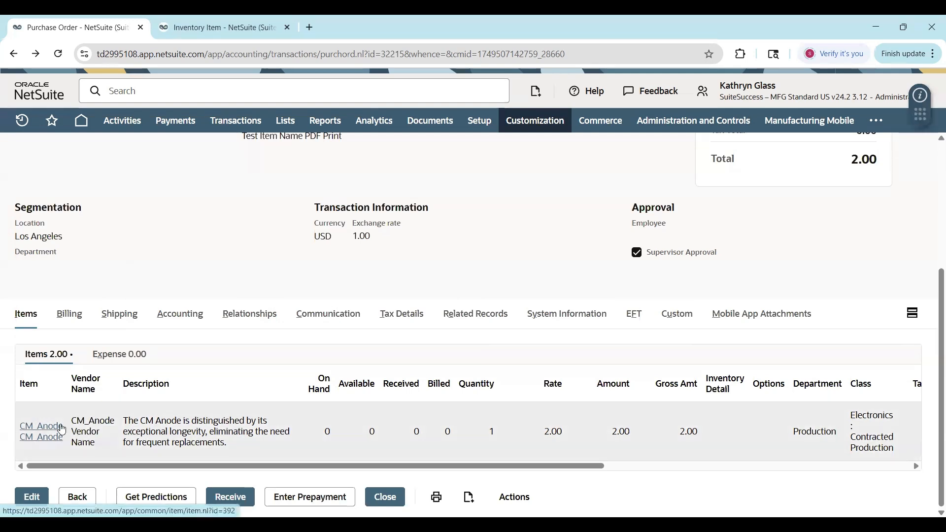
{"action": "mouse_move", "coordinate": [42, 427]}
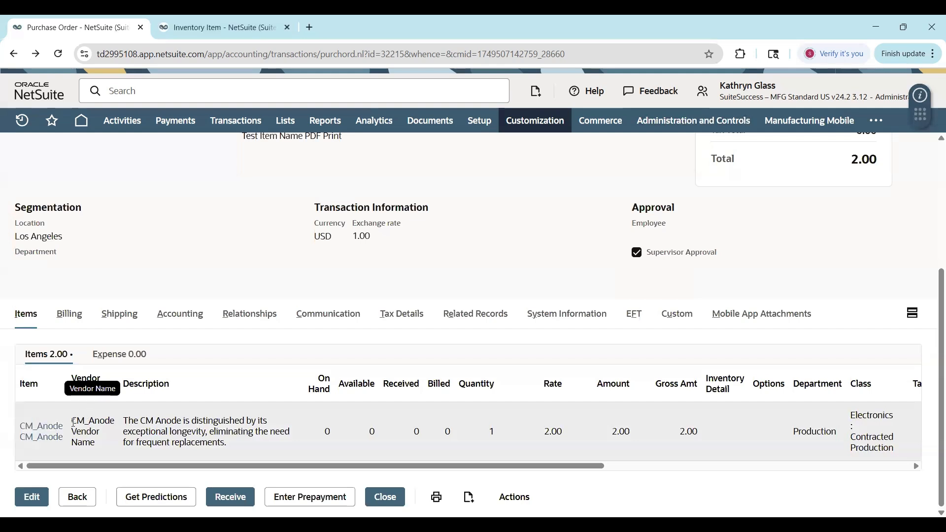
{"action": "left_click_drag", "start_coordinate": [74, 422], "coordinate": [108, 453]}
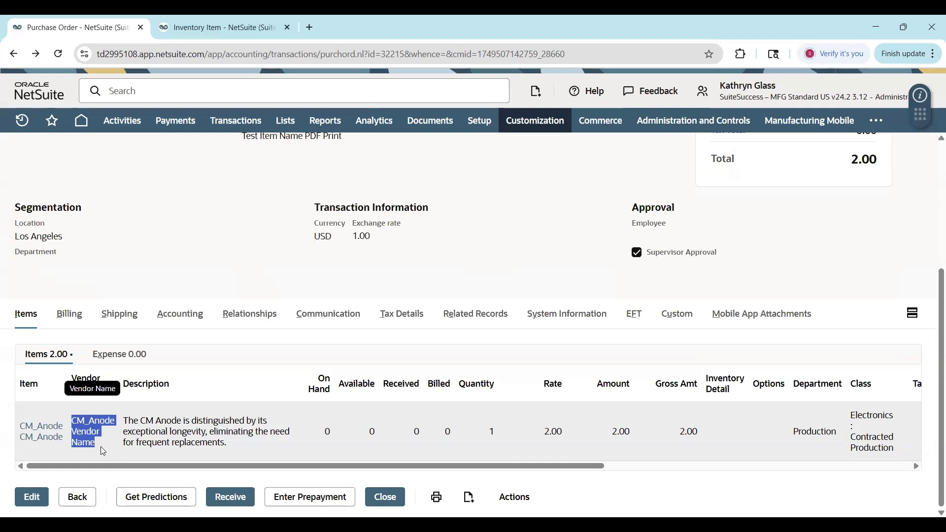
{"action": "left_click", "coordinate": [105, 450]}
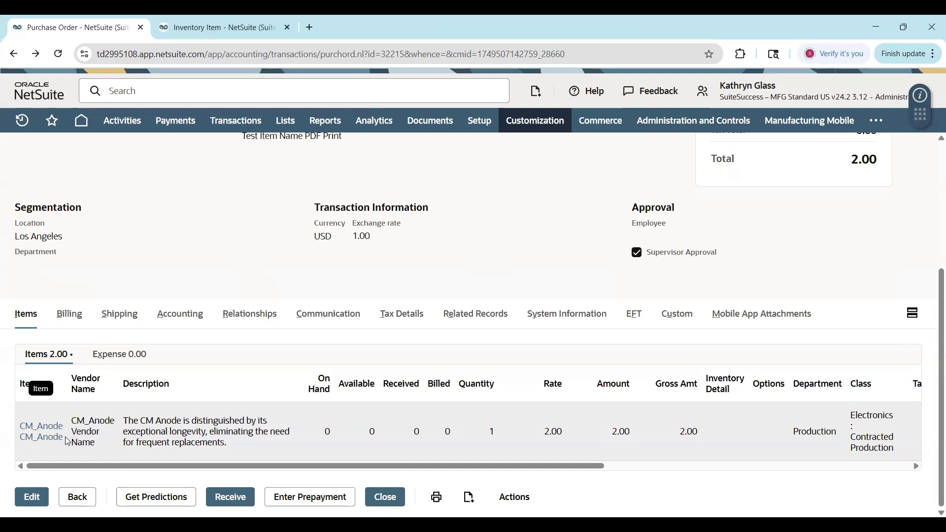
{"action": "left_click_drag", "start_coordinate": [68, 442], "coordinate": [19, 420]}
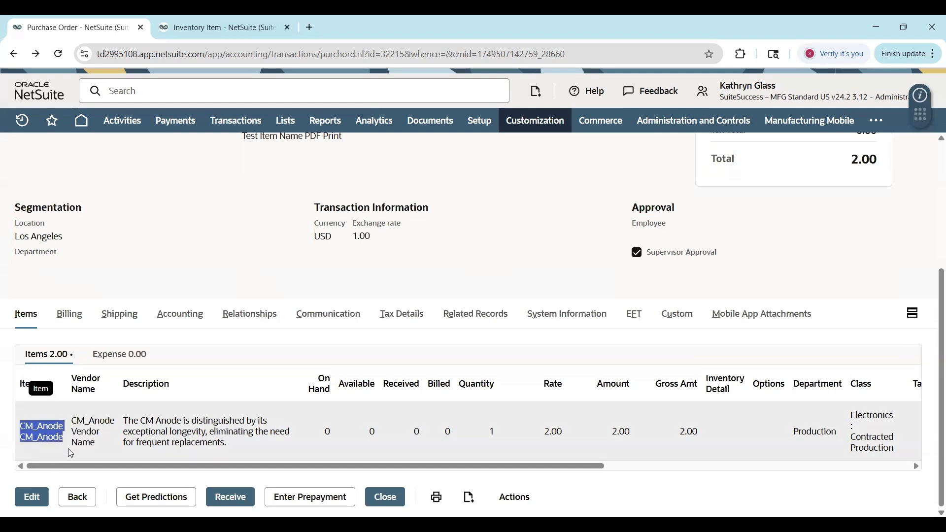
{"action": "left_click", "coordinate": [74, 422]}
{"action": "left_click_drag", "start_coordinate": [73, 423], "coordinate": [106, 446]}
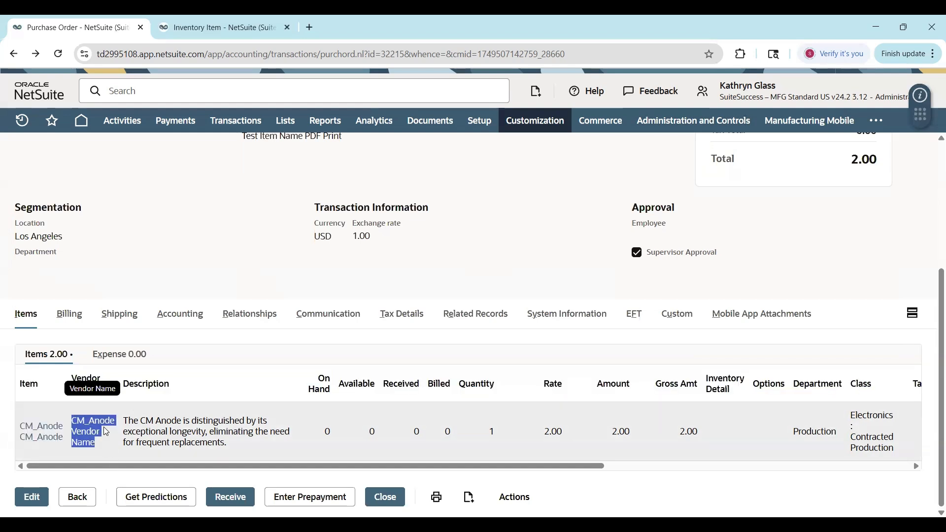
{"action": "left_click", "coordinate": [127, 434]}
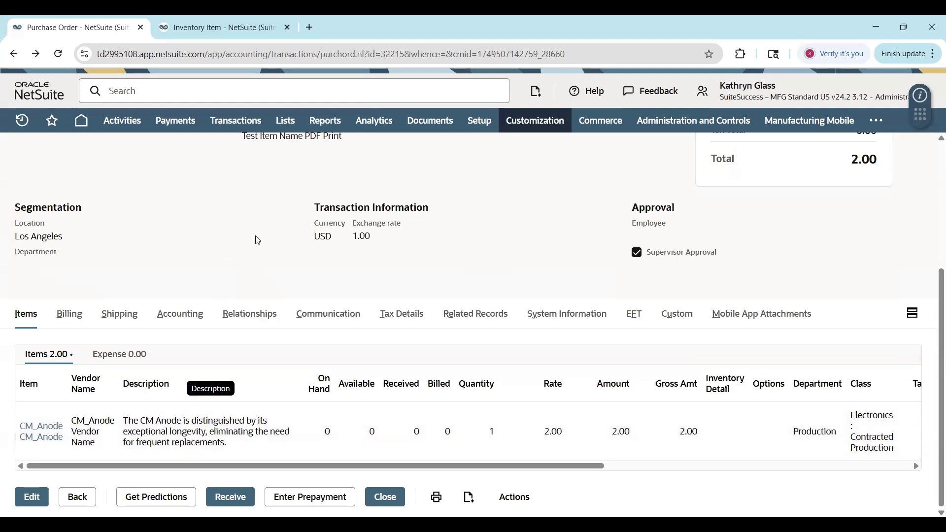
- Print the purchase order as a PDF, inspect its Item column, and view the CM_Anode inventory item record for comparison
{"action": "scroll", "coordinate": [256, 237], "scroll_direction": "up", "scroll_amount": 5}
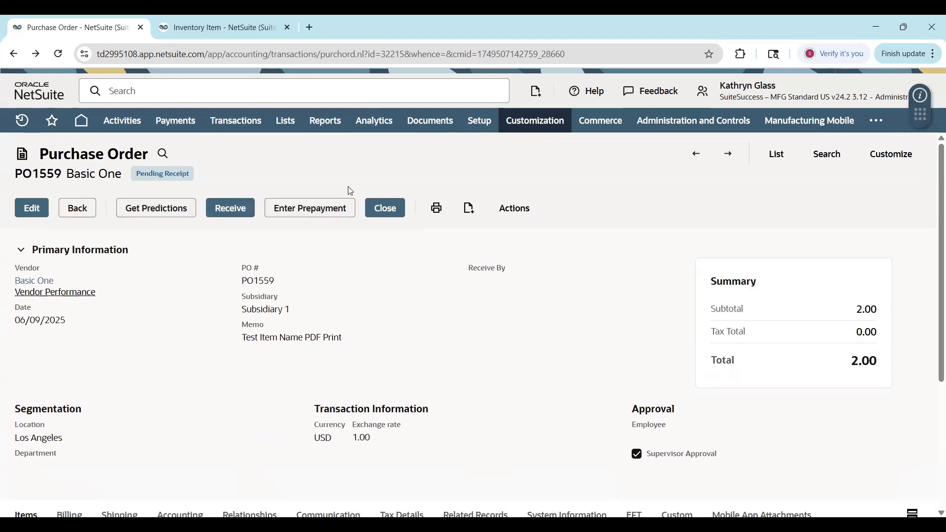
{"action": "mouse_move", "coordinate": [436, 208]}
{"action": "left_click", "coordinate": [458, 231]}
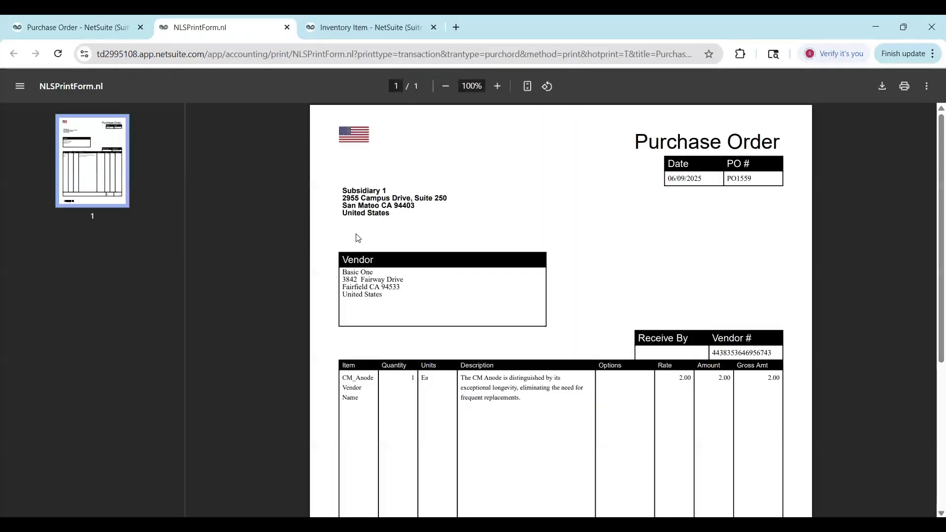
{"action": "left_click_drag", "start_coordinate": [363, 398], "coordinate": [363, 381]}
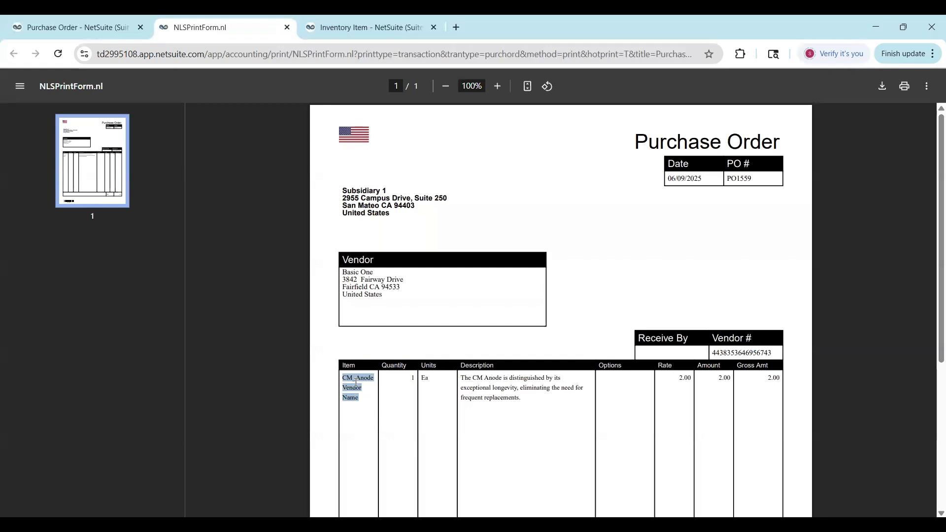
{"action": "left_click", "coordinate": [347, 24]}
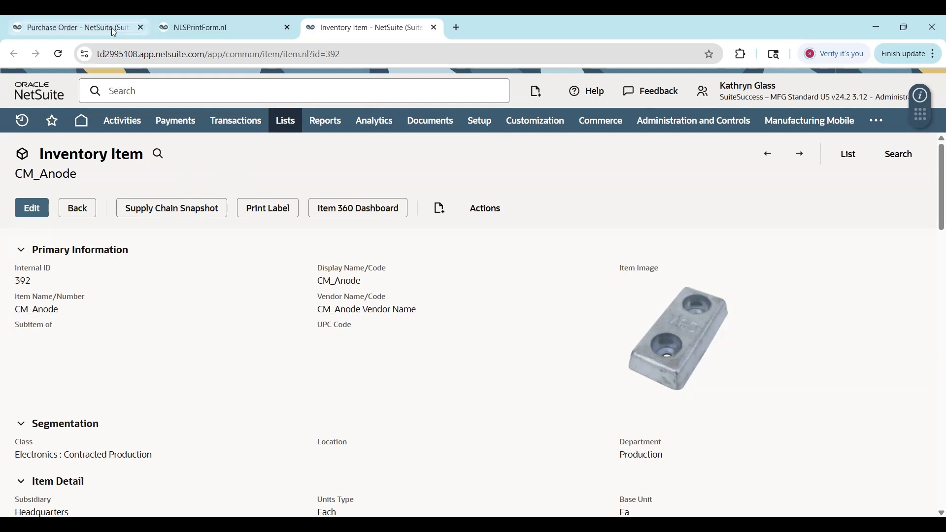
- Start a new custom transaction line field and label it Item Name/Number (Form)
{"action": "key", "text": "ctrl+1"}
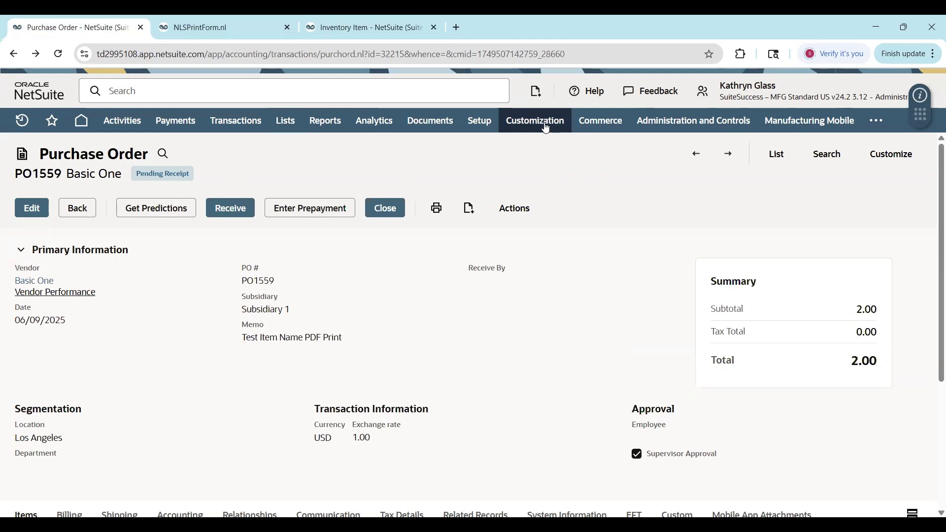
{"action": "mouse_move", "coordinate": [539, 126]}
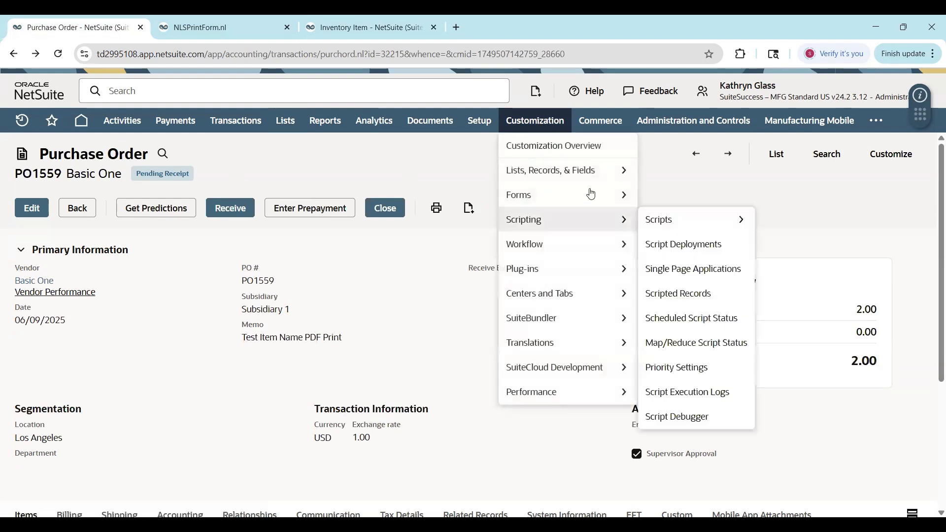
{"action": "mouse_move", "coordinate": [603, 181]}
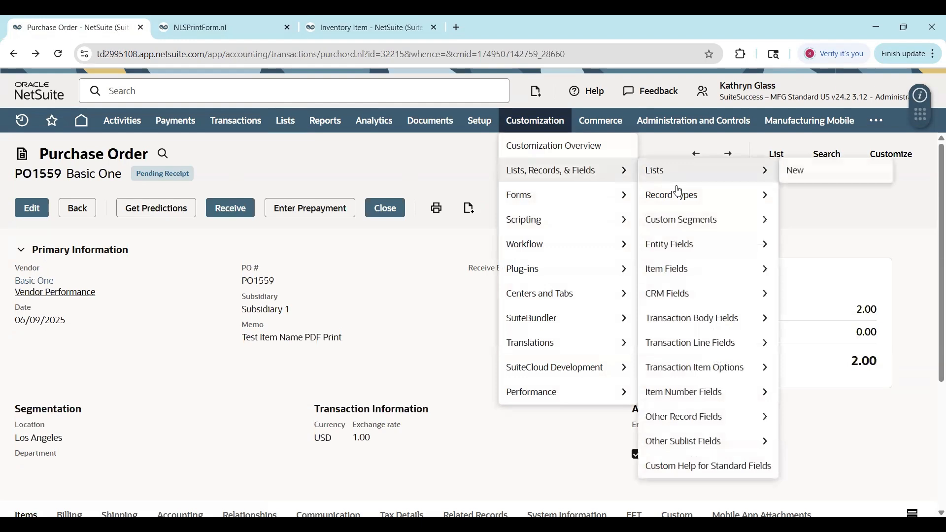
{"action": "mouse_move", "coordinate": [702, 340]}
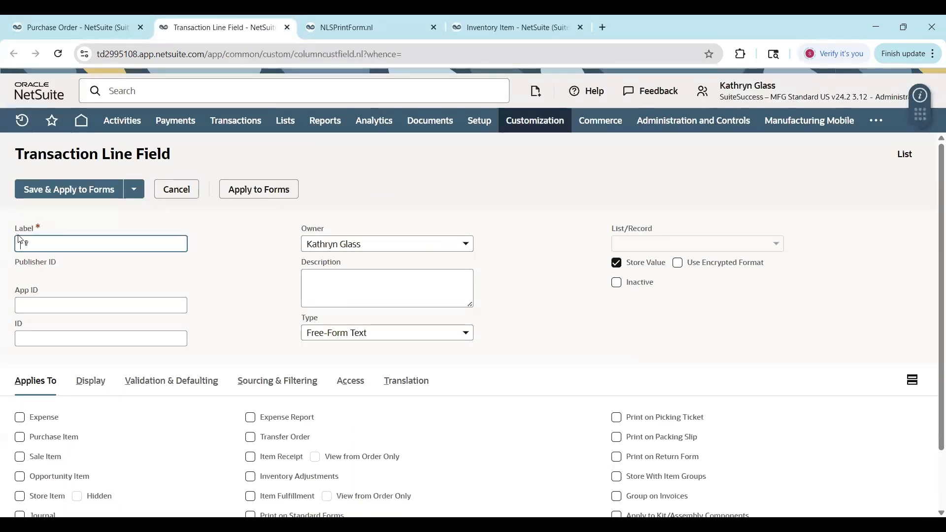
{"action": "left_click", "coordinate": [91, 245]}
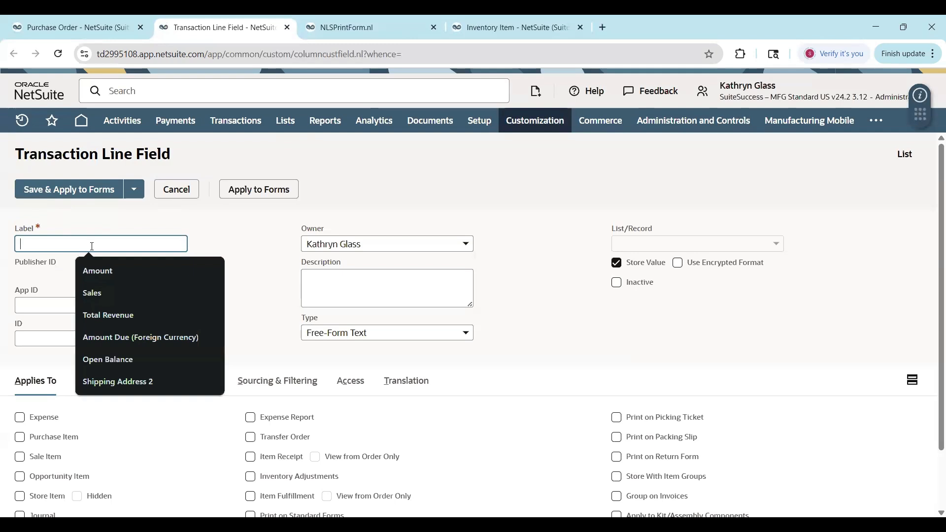
{"action": "type", "text": "Item Name/Number (Form"}
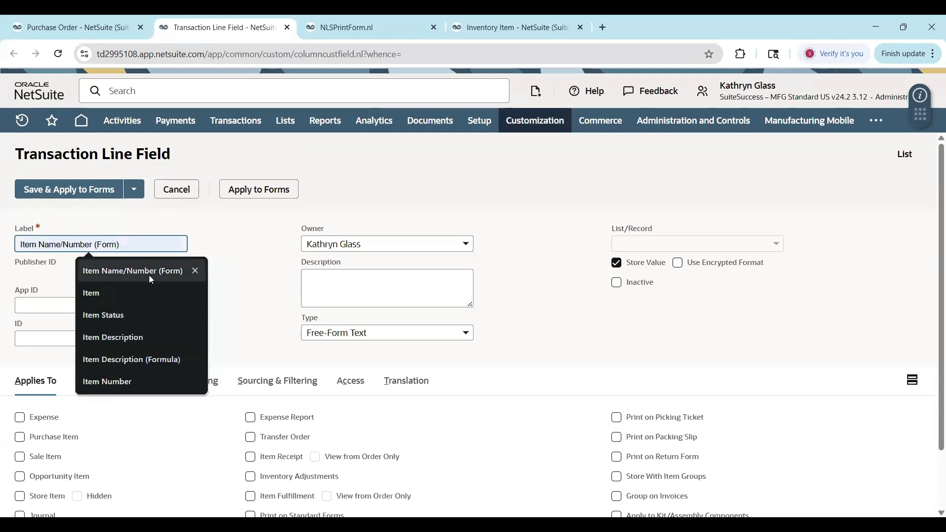
{"action": "left_click", "coordinate": [149, 275]}
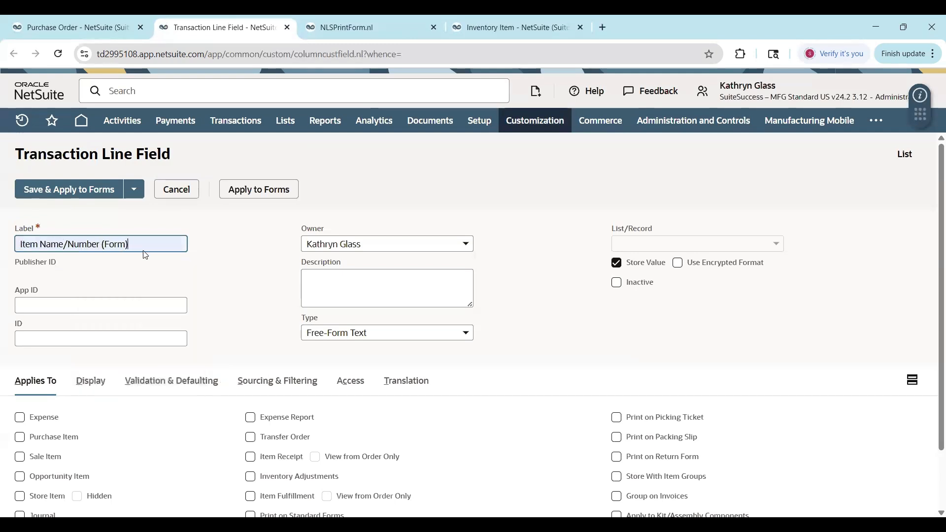
{"action": "left_click_drag", "start_coordinate": [146, 255], "coordinate": [103, 252]}
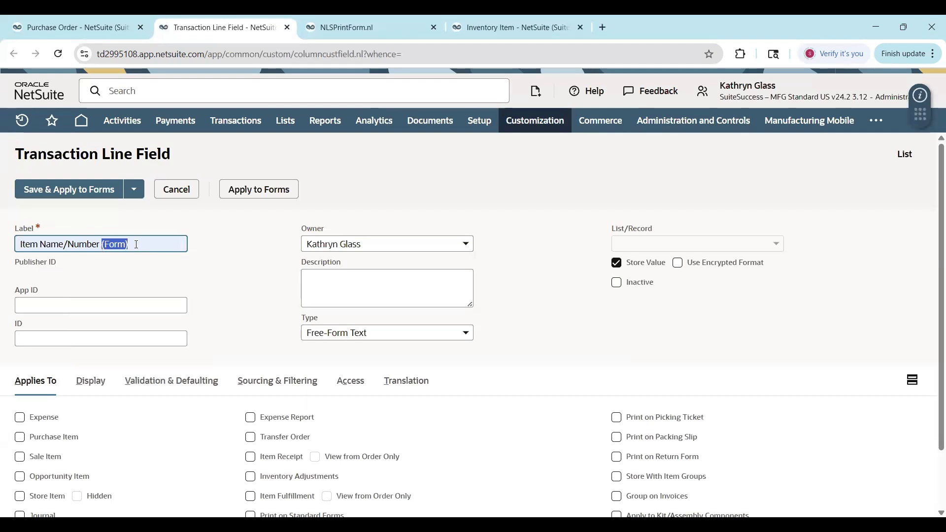
{"action": "left_click", "coordinate": [103, 251]}
{"action": "left_click", "coordinate": [226, 282]}
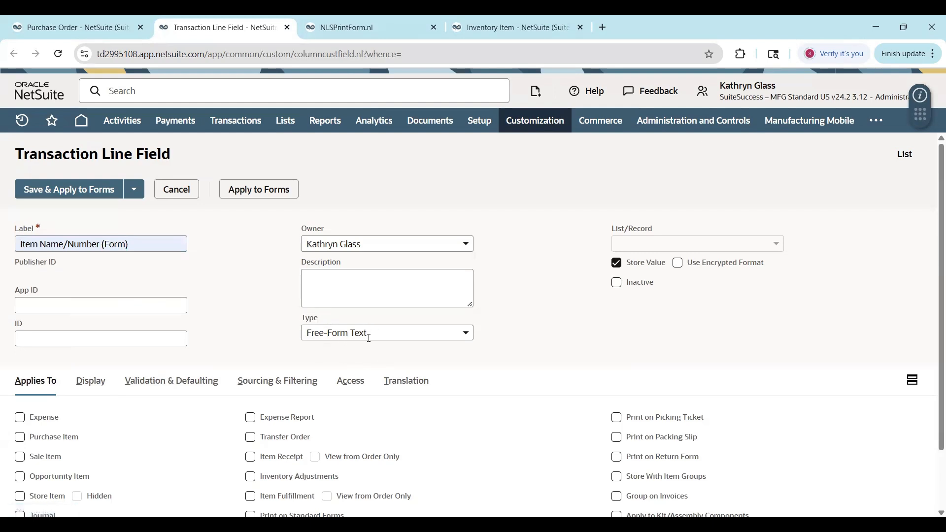
- Turn off Store Value for the field and apply it to Purchase Item transactions
{"action": "left_click", "coordinate": [619, 266]}
{"action": "scroll", "coordinate": [543, 328], "scroll_direction": "down", "scroll_amount": 2}
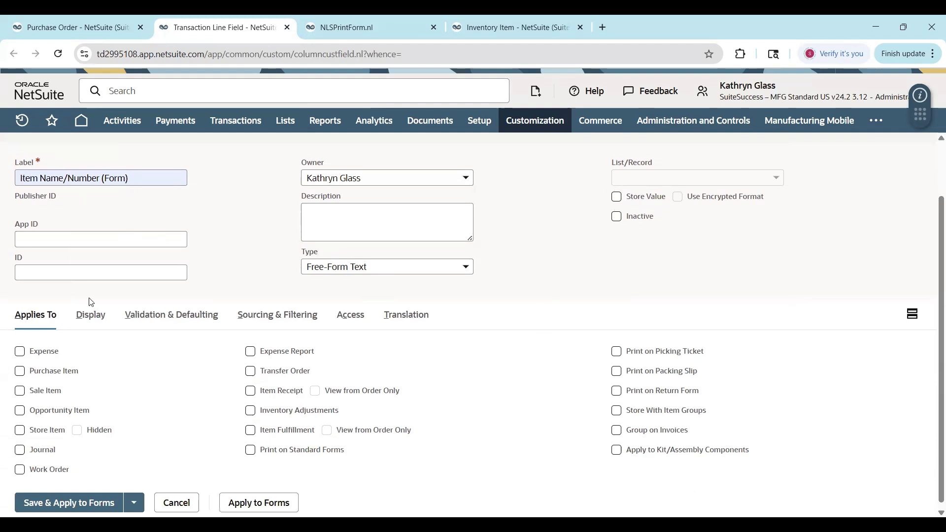
{"action": "left_click", "coordinate": [20, 373]}
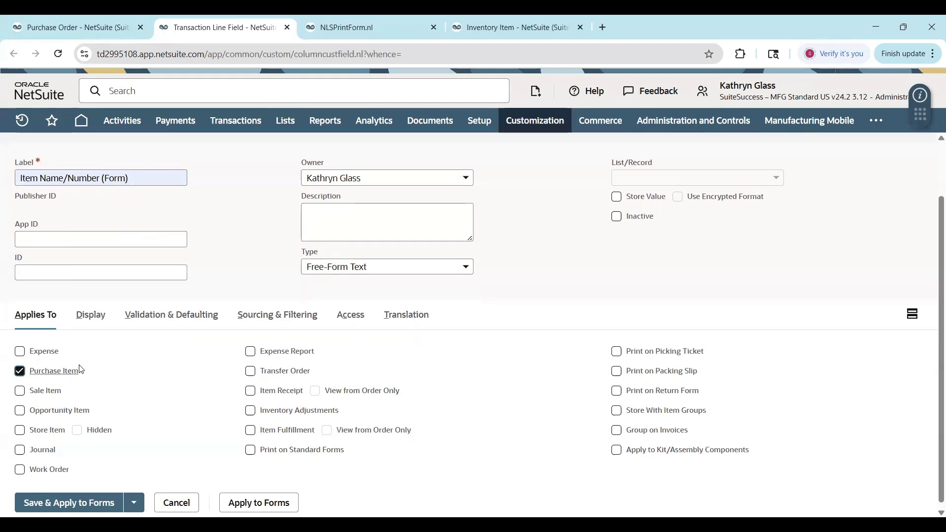
{"action": "left_click", "coordinate": [86, 28]}
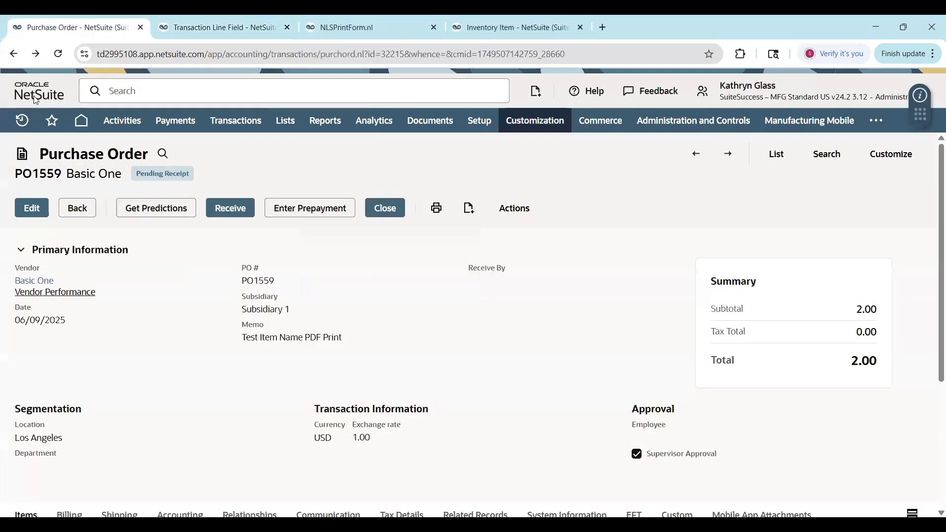
{"action": "left_click", "coordinate": [221, 28]}
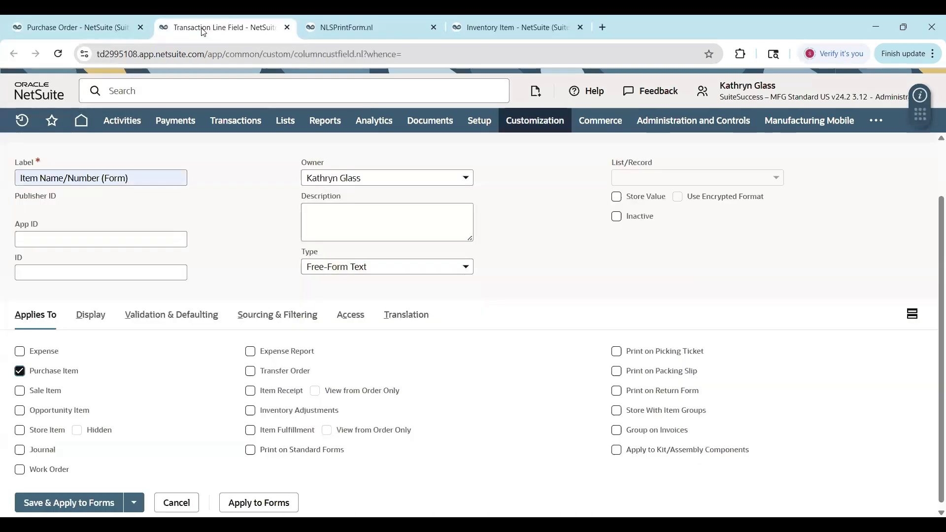
- Set the field's Source List to Item and Source From to Name, and save it to proceed with applying it to forms
{"action": "left_click", "coordinate": [278, 318]}
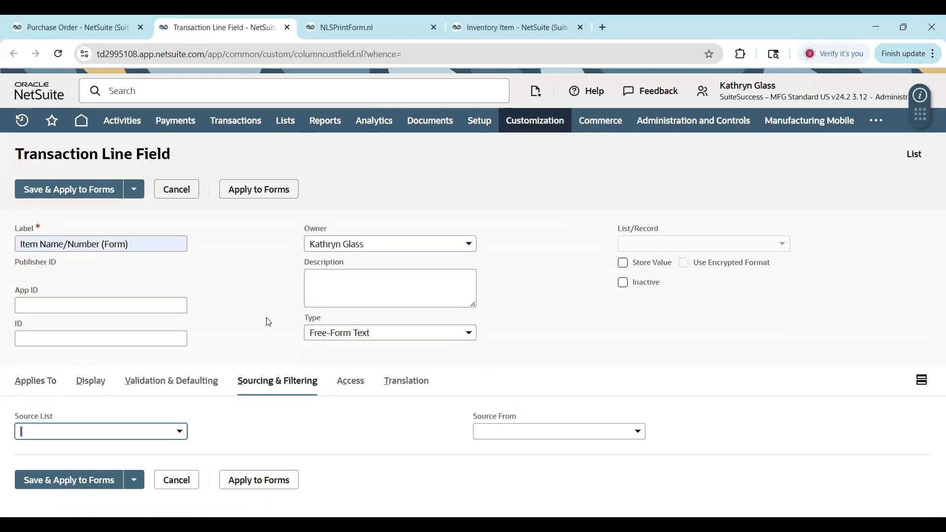
{"action": "left_click", "coordinate": [143, 436]}
{"action": "type", "text": "Item"}
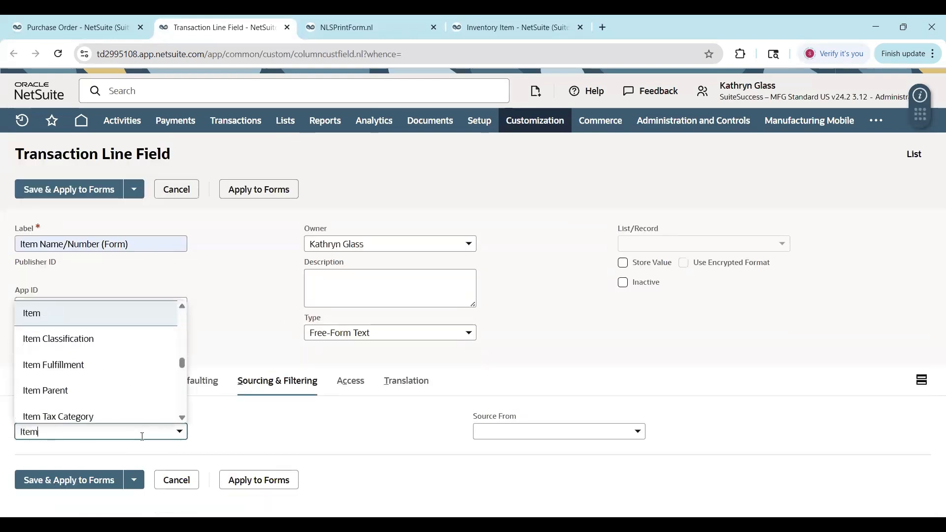
{"action": "left_click", "coordinate": [96, 316]}
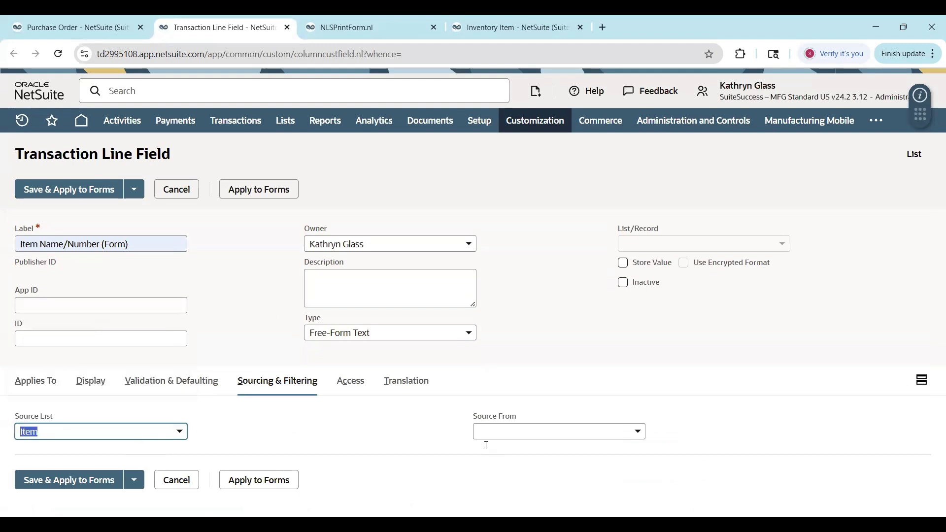
{"action": "left_click", "coordinate": [519, 434]}
{"action": "type", "text": "Name"}
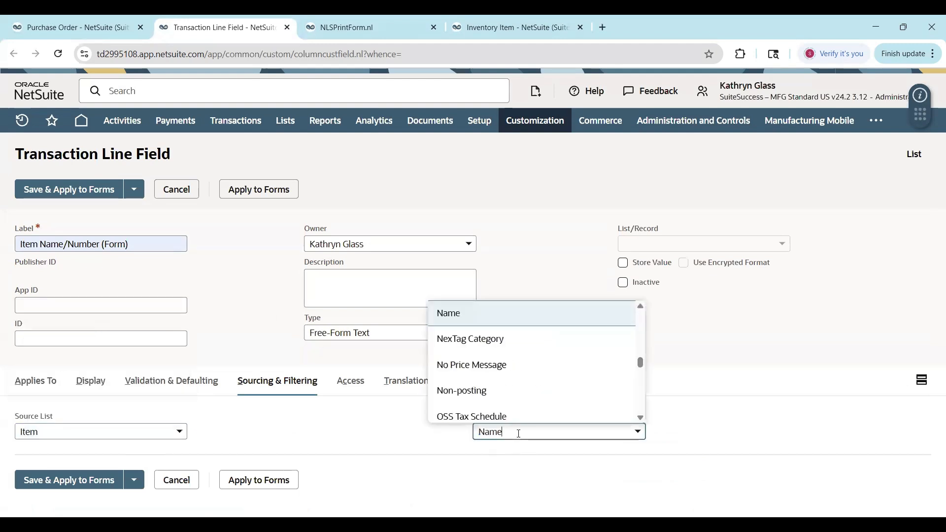
{"action": "left_click", "coordinate": [520, 315]}
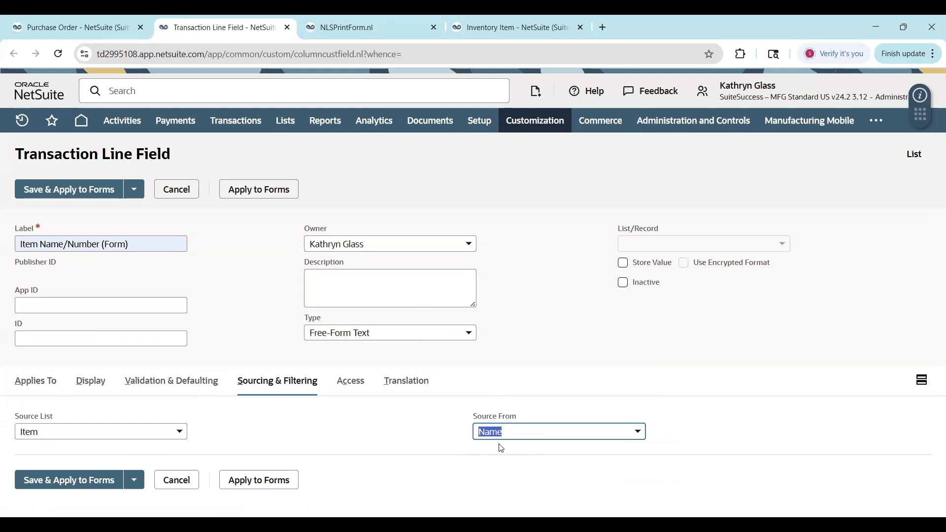
{"action": "left_click", "coordinate": [345, 442]}
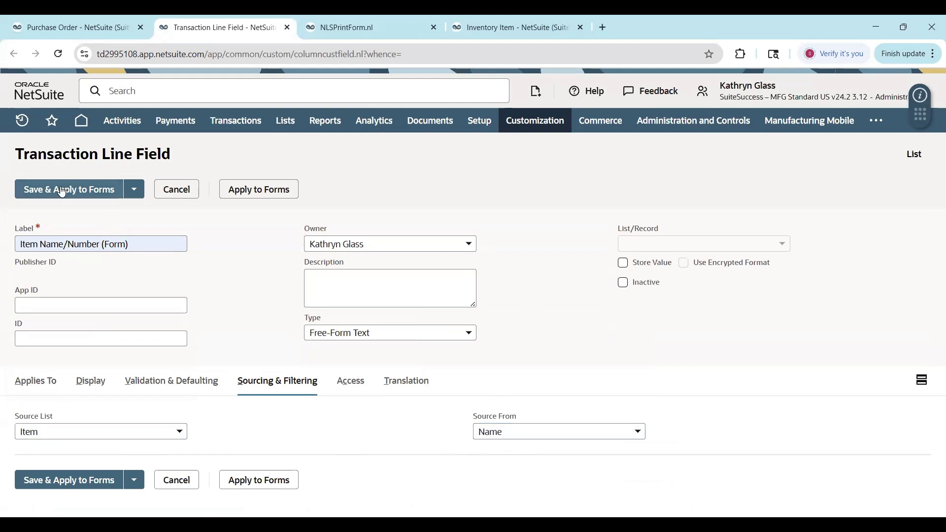
{"action": "left_click", "coordinate": [93, 189]}
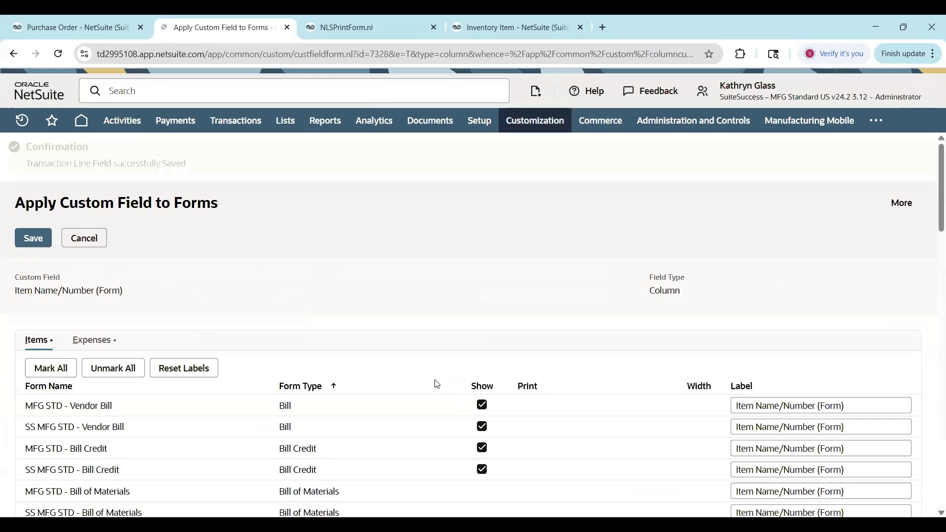
- Stop showing the custom field on the MFG STD and SS MFG STD Vendor Bill and Bill Credit forms
{"action": "scroll", "coordinate": [415, 423], "scroll_direction": "down", "scroll_amount": 2}
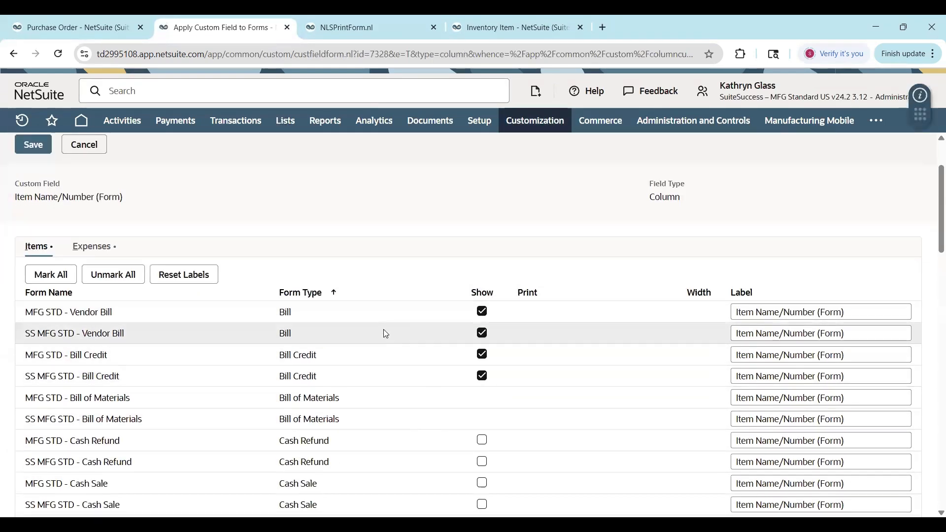
{"action": "left_click", "coordinate": [483, 312]}
{"action": "left_click", "coordinate": [483, 333]}
{"action": "left_click", "coordinate": [483, 355]}
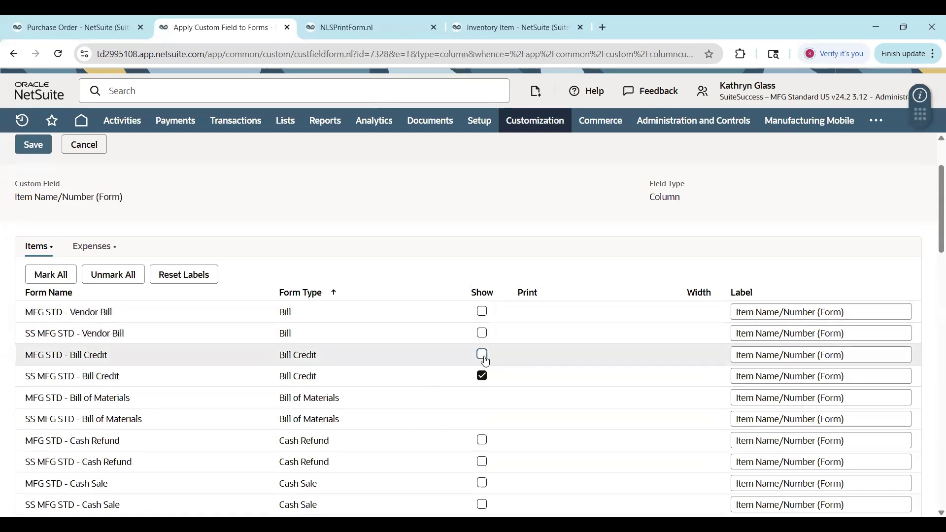
{"action": "left_click", "coordinate": [483, 376]}
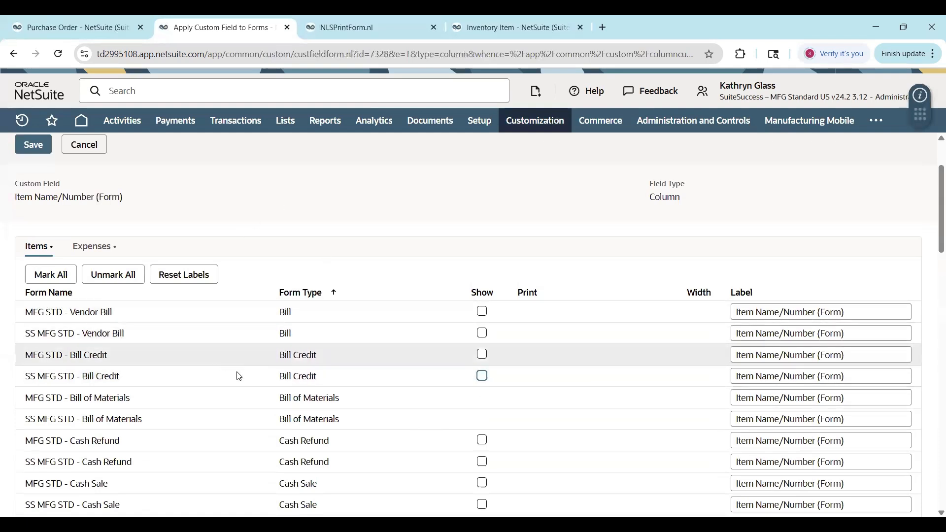
- Open the purchase order for editing to check which form it uses, and return to the field's form assignments
{"action": "left_click", "coordinate": [81, 25]}
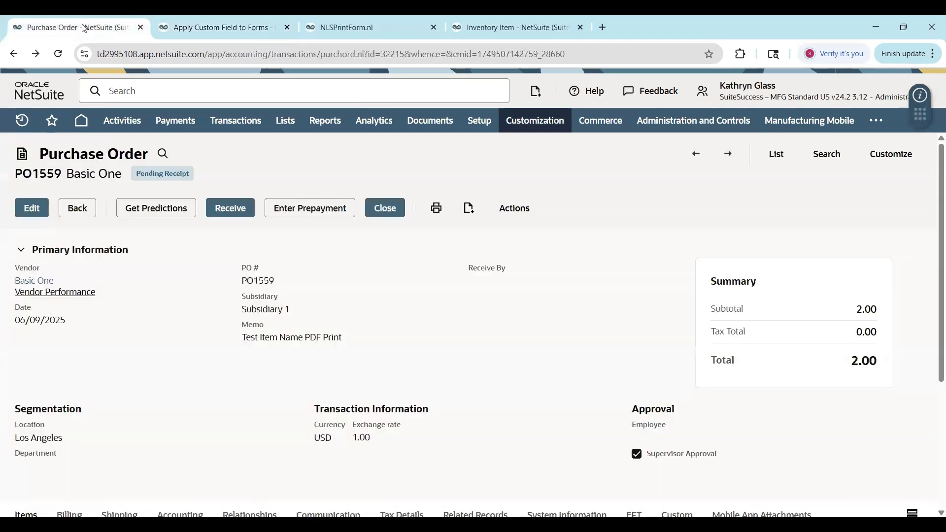
{"action": "left_click", "coordinate": [31, 217]}
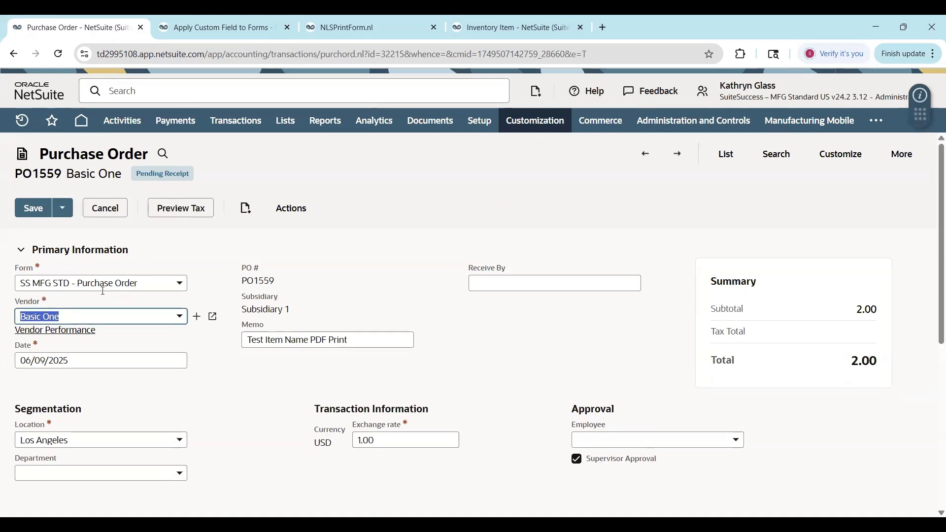
{"action": "left_click", "coordinate": [226, 26]}
- Review the field's Show settings across the remaining forms, including the purchase order forms, and save the form assignments
{"action": "scroll", "coordinate": [263, 337], "scroll_direction": "down", "scroll_amount": 5}
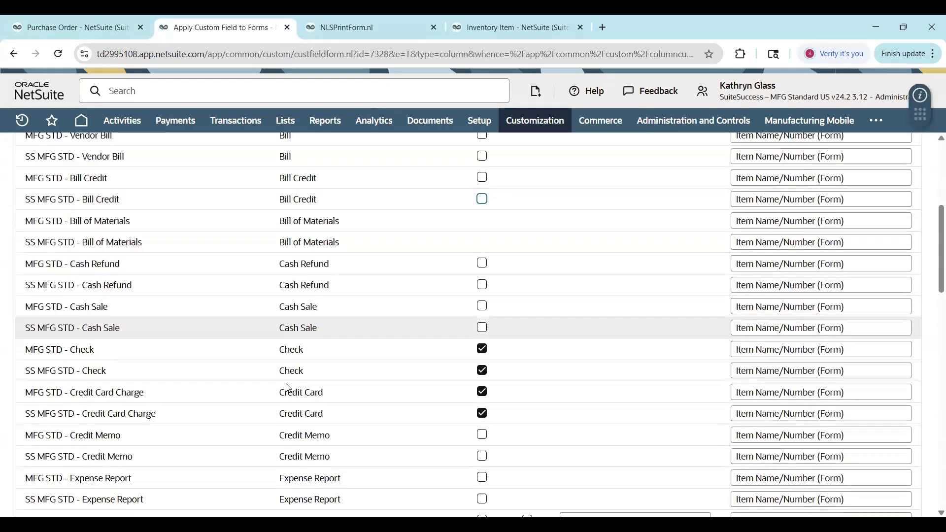
{"action": "scroll", "coordinate": [288, 388], "scroll_direction": "down", "scroll_amount": 10}
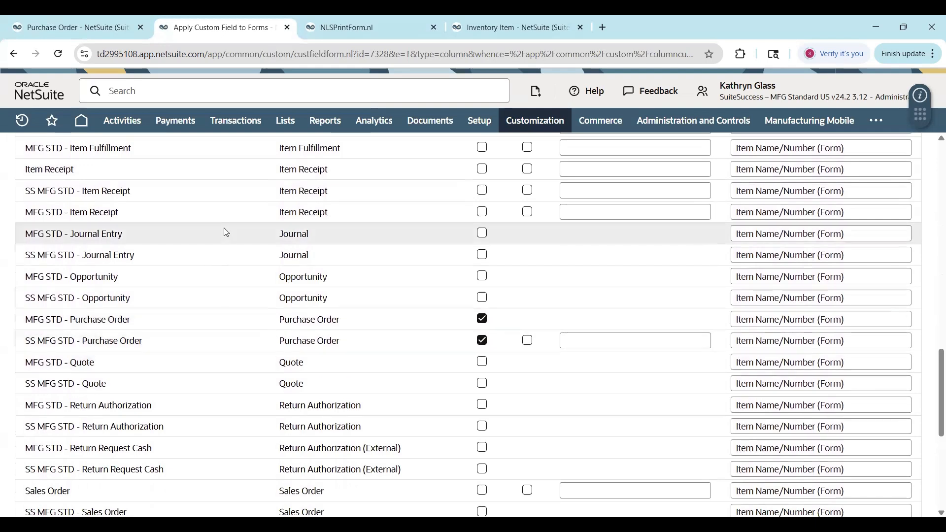
{"action": "scroll", "coordinate": [226, 232], "scroll_direction": "up", "scroll_amount": 15}
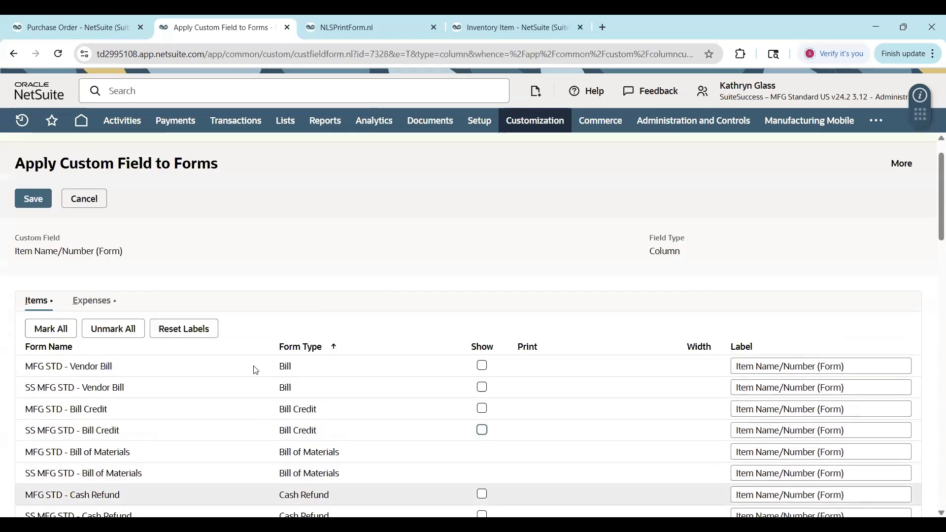
{"action": "scroll", "coordinate": [256, 371], "scroll_direction": "down", "scroll_amount": 2}
{"action": "scroll", "coordinate": [446, 408], "scroll_direction": "down", "scroll_amount": 2}
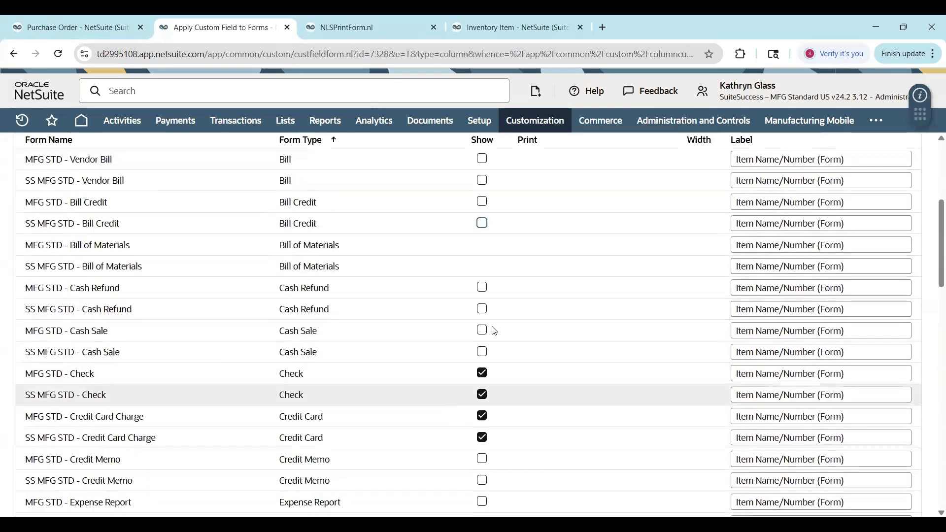
{"action": "scroll", "coordinate": [374, 267], "scroll_direction": "up", "scroll_amount": 5}
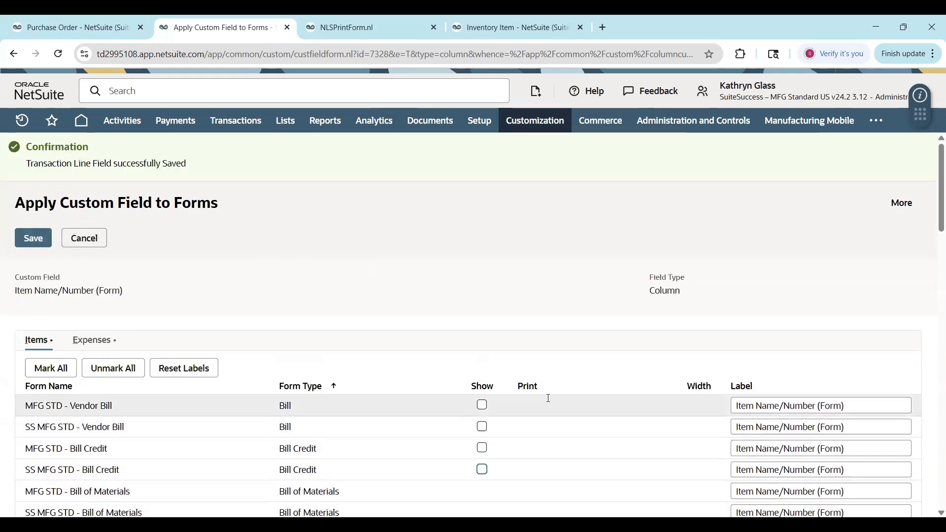
{"action": "left_click", "coordinate": [34, 239]}
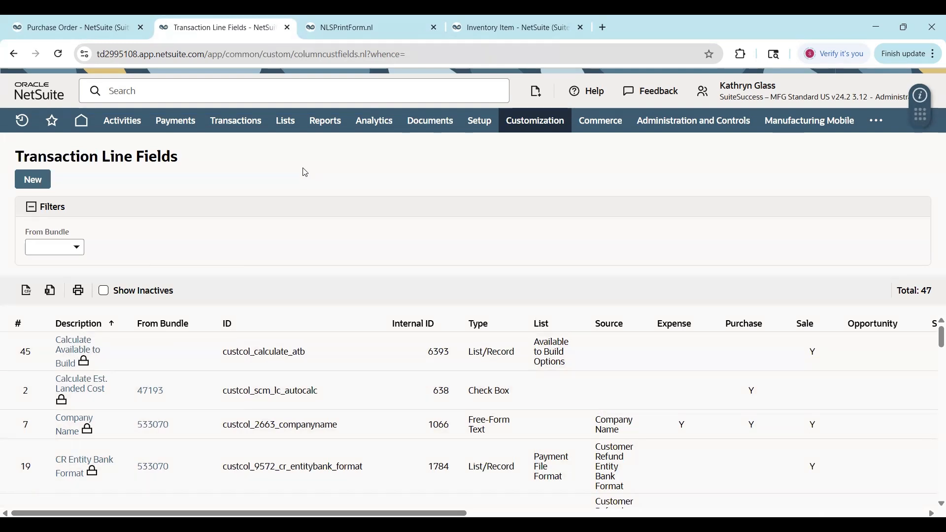
- Recheck the purchase order's form name and open the list of custom transaction forms in a new browser tab
{"action": "left_click", "coordinate": [89, 27]}
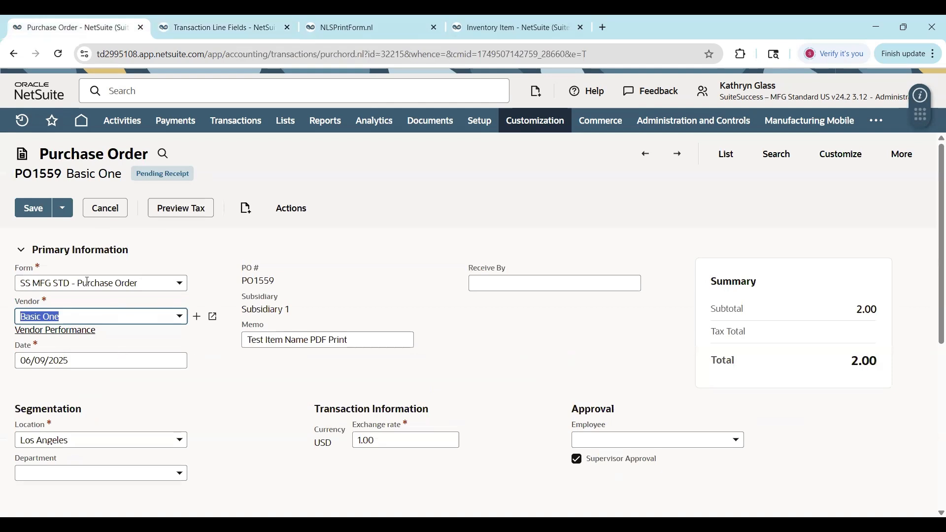
{"action": "left_click", "coordinate": [508, 187]}
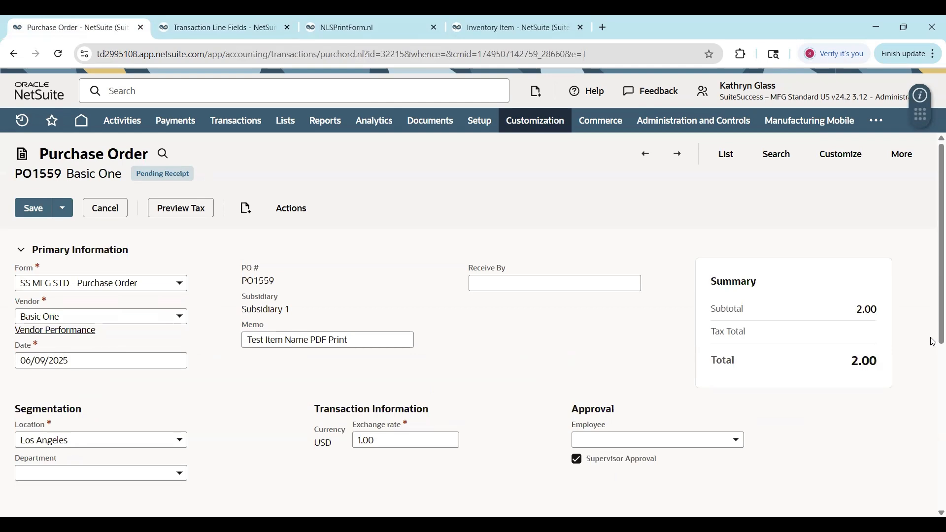
{"action": "mouse_move", "coordinate": [540, 122]}
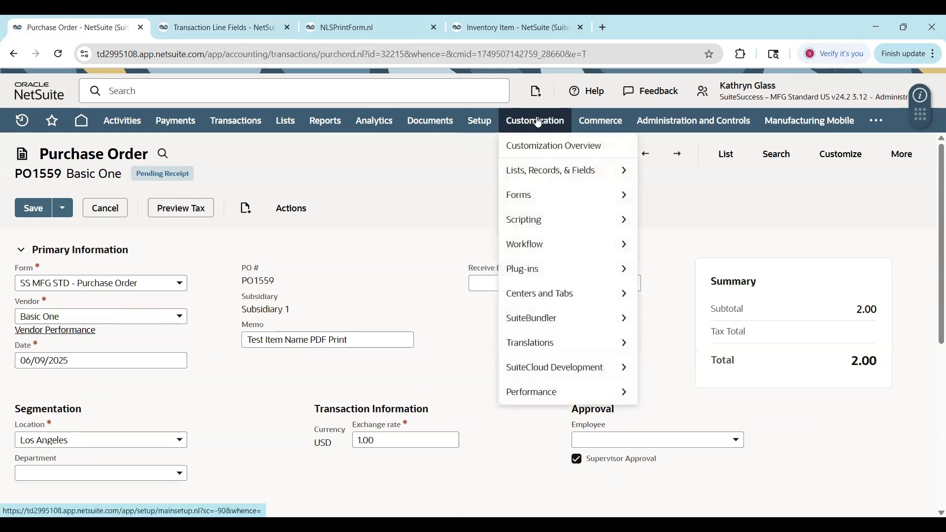
{"action": "mouse_move", "coordinate": [579, 196]}
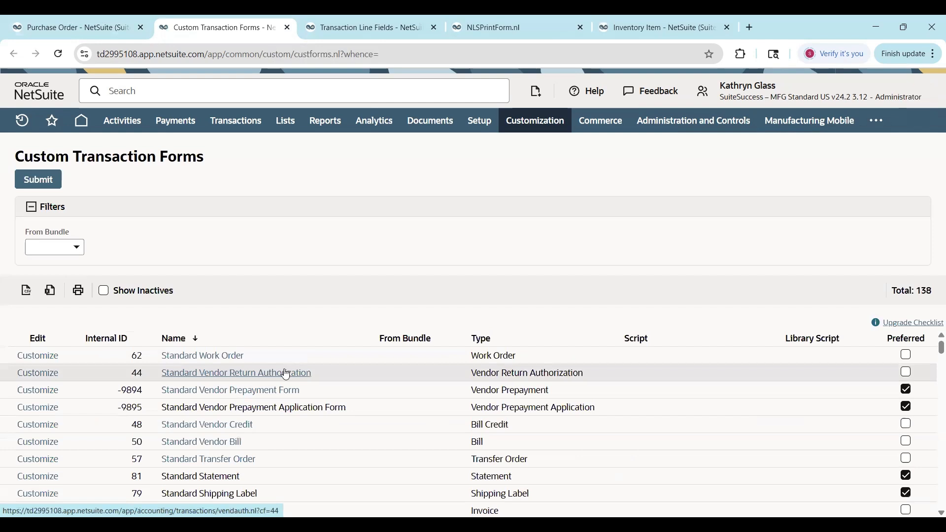
- Find "ss mfg std" in the list of transaction forms and open SS MFG STD - Purchase Order for editing
{"action": "key", "text": "ctrl+f"}
{"action": "type", "text": "mfg"}
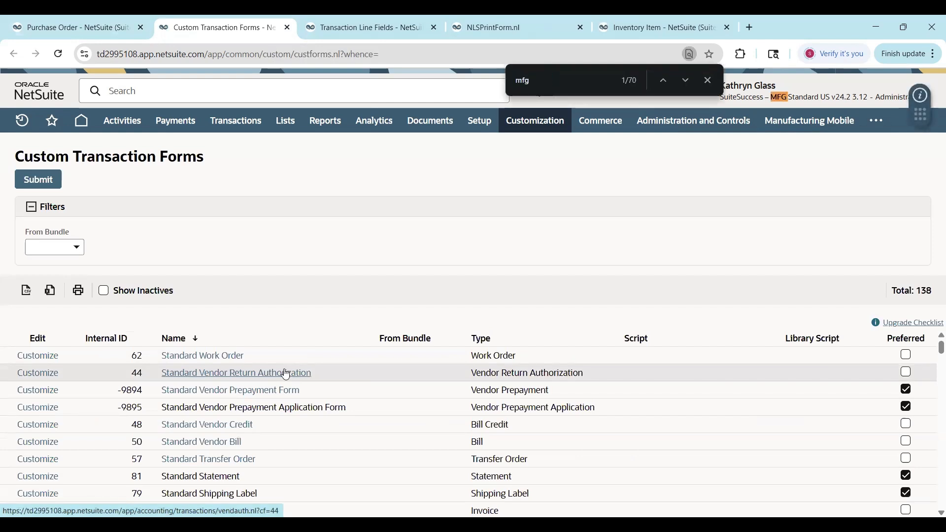
{"action": "key", "text": "BackSpace"}
{"action": "key", "text": "BackSpace"}
{"action": "key", "text": "BackSpace"}
{"action": "type", "text": "ss mg"}
{"action": "scroll", "coordinate": [286, 375], "scroll_direction": "down", "scroll_amount": 1}
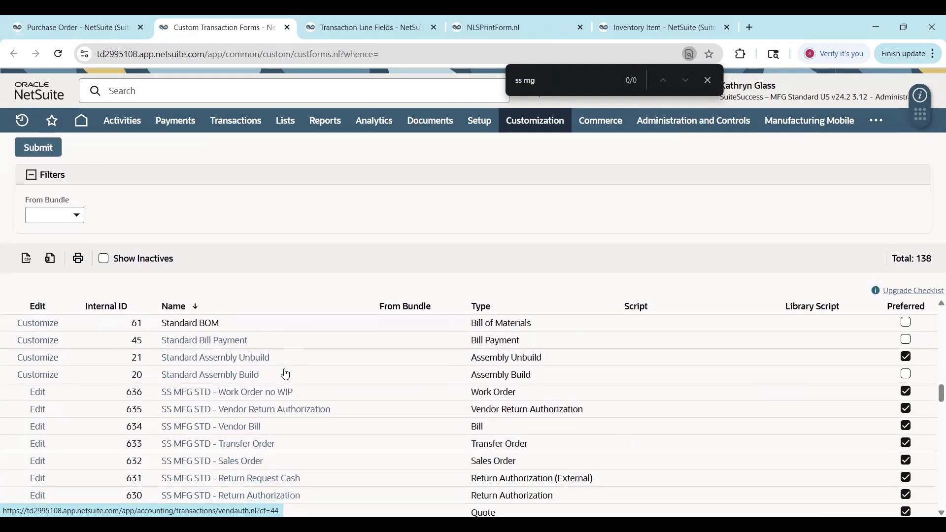
{"action": "key", "text": "BackSpace"}
{"action": "type", "text": "fg st"}
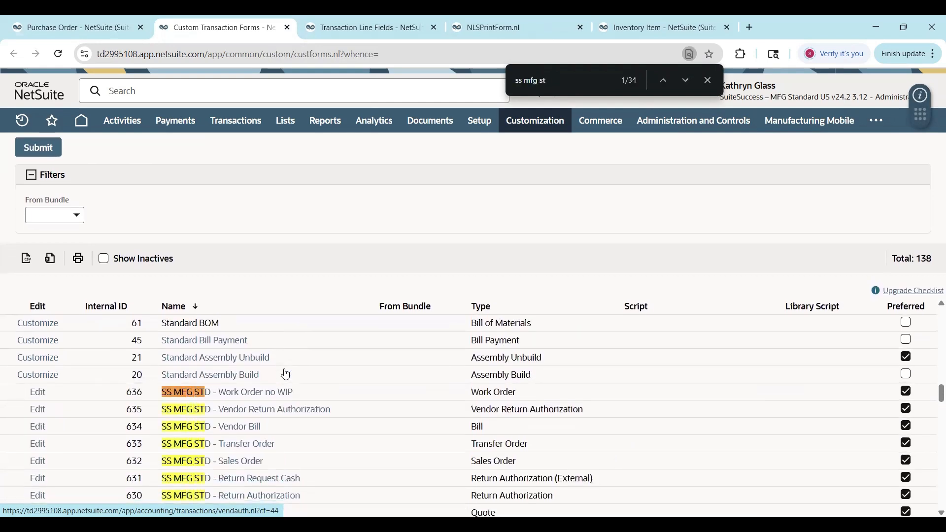
{"action": "type", "text": "d"}
{"action": "scroll", "coordinate": [249, 458], "scroll_direction": "down", "scroll_amount": 1}
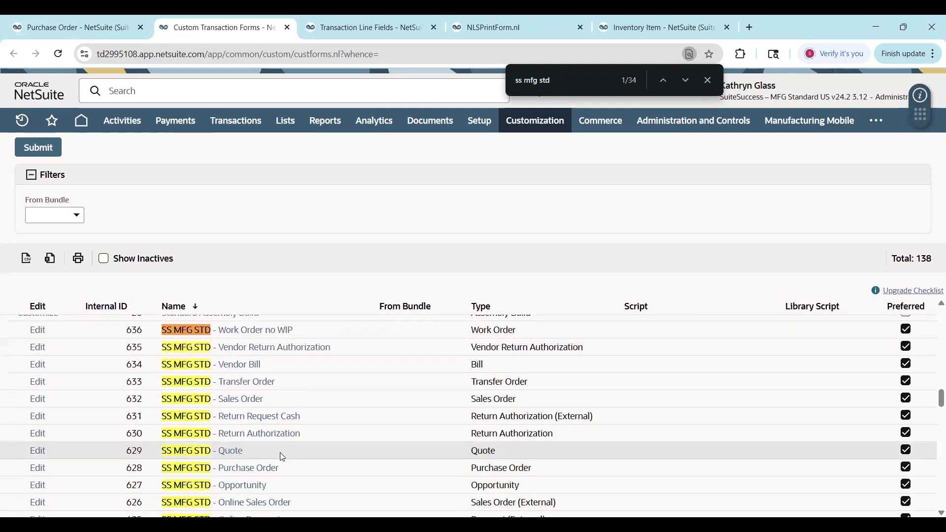
{"action": "left_click", "coordinate": [41, 474]}
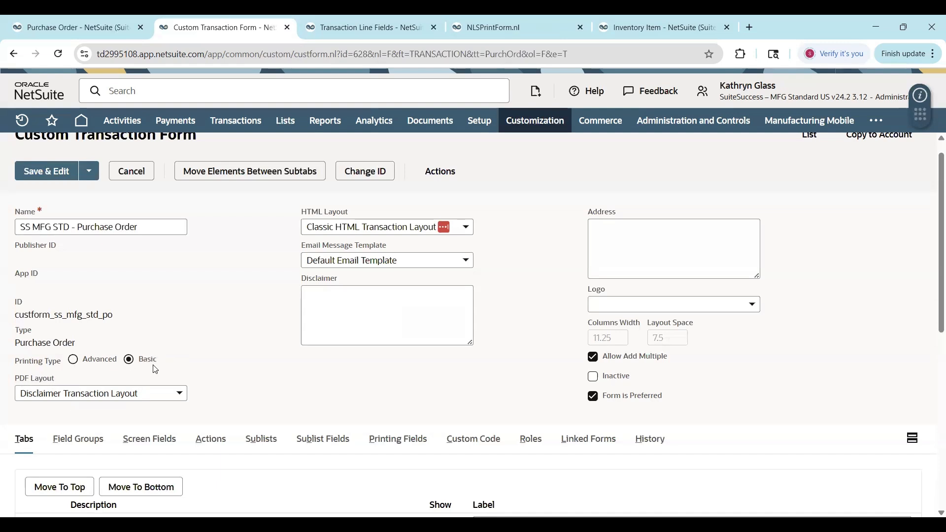
- Examine the purchase order form's Printing Type and PDF Layout settings
{"action": "left_click", "coordinate": [127, 394]}
{"action": "left_click", "coordinate": [241, 329]}
{"action": "scroll", "coordinate": [94, 229], "scroll_direction": "up", "scroll_amount": 1}
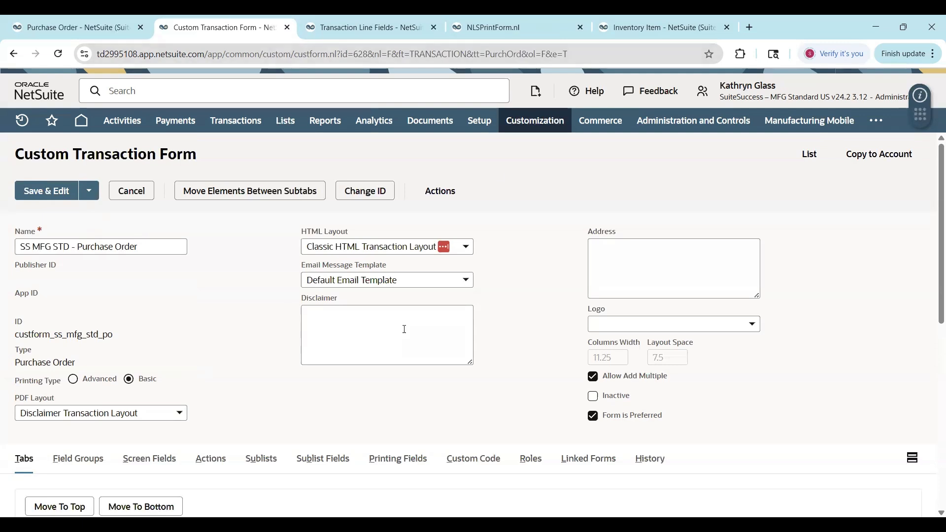
{"action": "scroll", "coordinate": [226, 313], "scroll_direction": "down", "scroll_amount": 1}
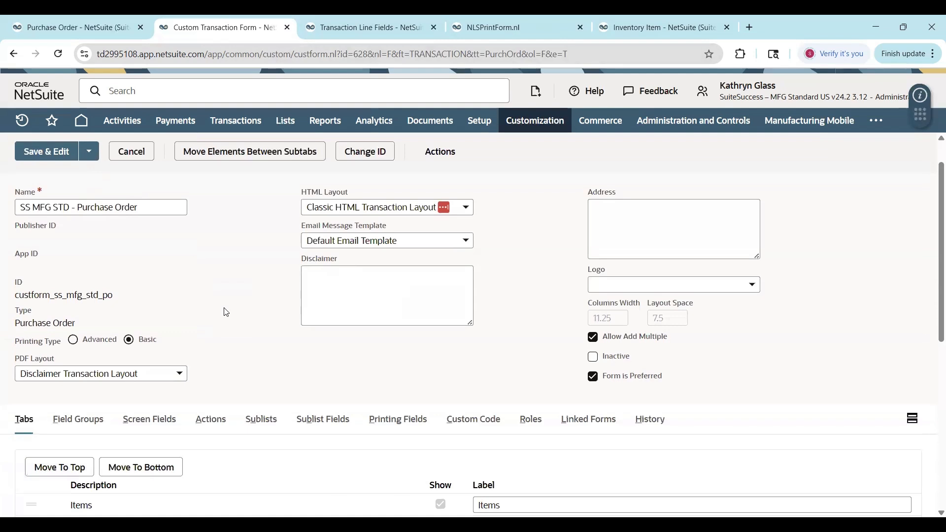
{"action": "scroll", "coordinate": [227, 313], "scroll_direction": "down", "scroll_amount": 2}
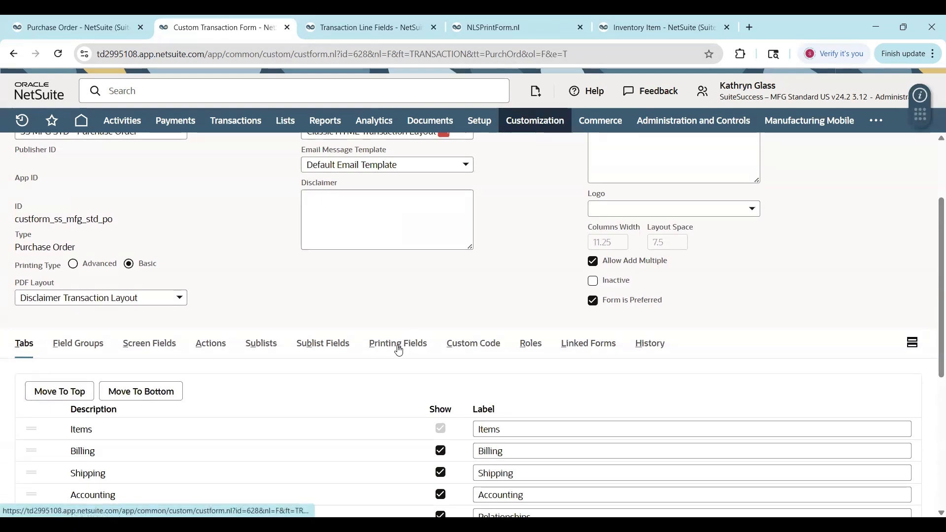
- Exclude the standard Item column from print and email in the form's printing columns
{"action": "left_click", "coordinate": [417, 346]}
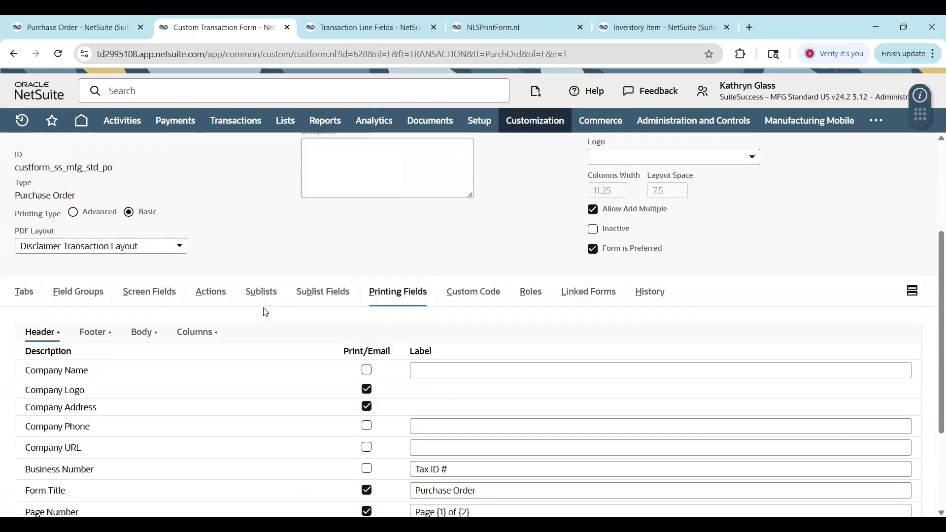
{"action": "left_click", "coordinate": [195, 339]}
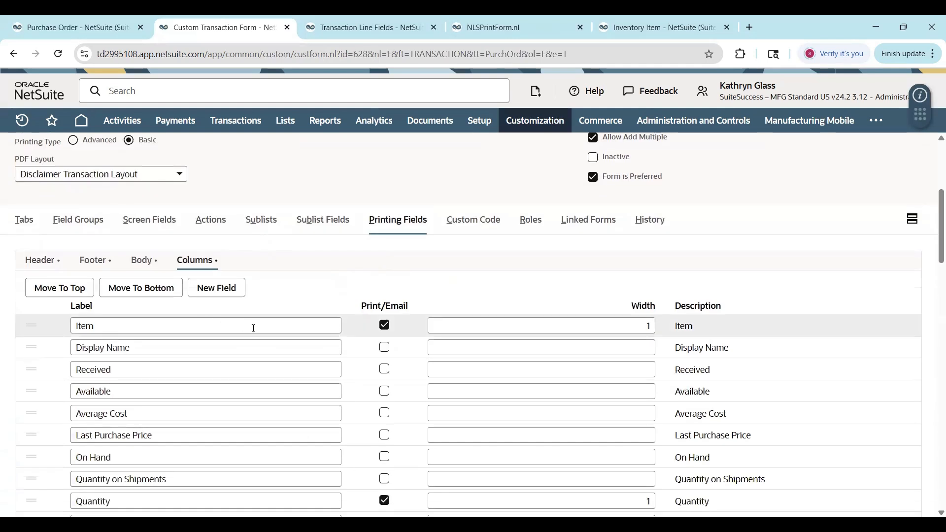
{"action": "left_click", "coordinate": [22, 327]}
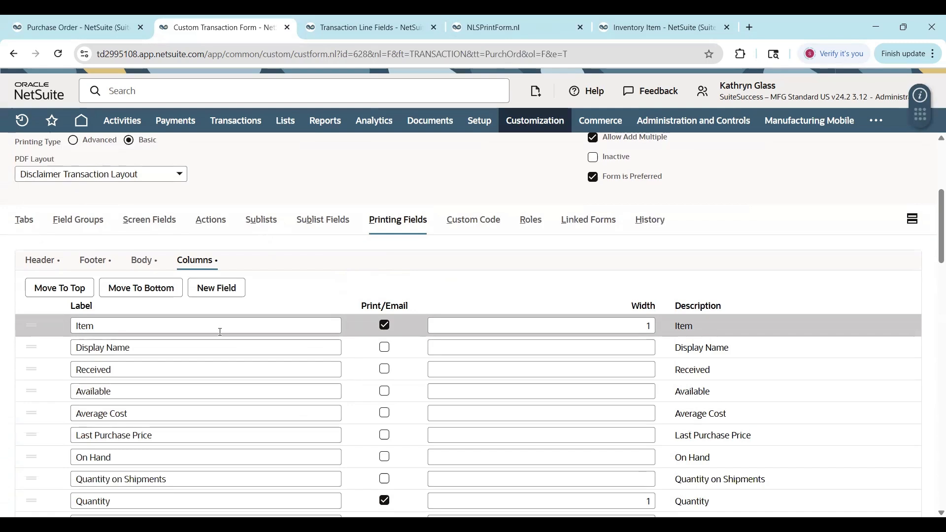
{"action": "left_click", "coordinate": [384, 329]}
- Include the Item Name/Number (Form) column in print and email, and make it the first printing column
{"action": "scroll", "coordinate": [360, 386], "scroll_direction": "down", "scroll_amount": 4}
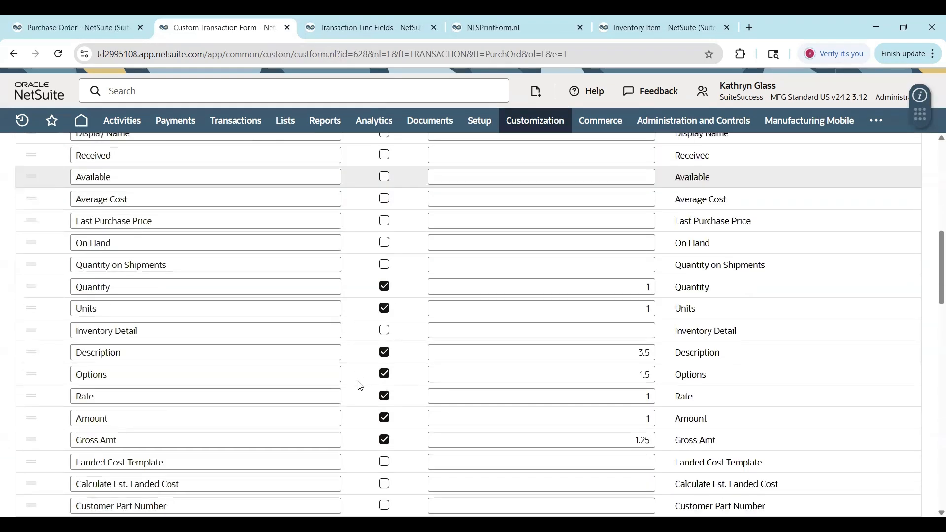
{"action": "scroll", "coordinate": [360, 386], "scroll_direction": "down", "scroll_amount": 15}
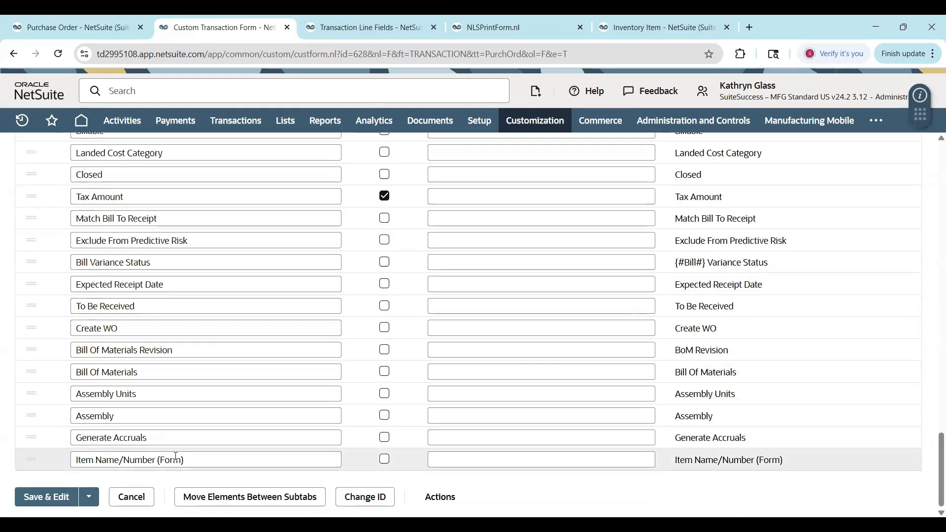
{"action": "left_click", "coordinate": [385, 460]}
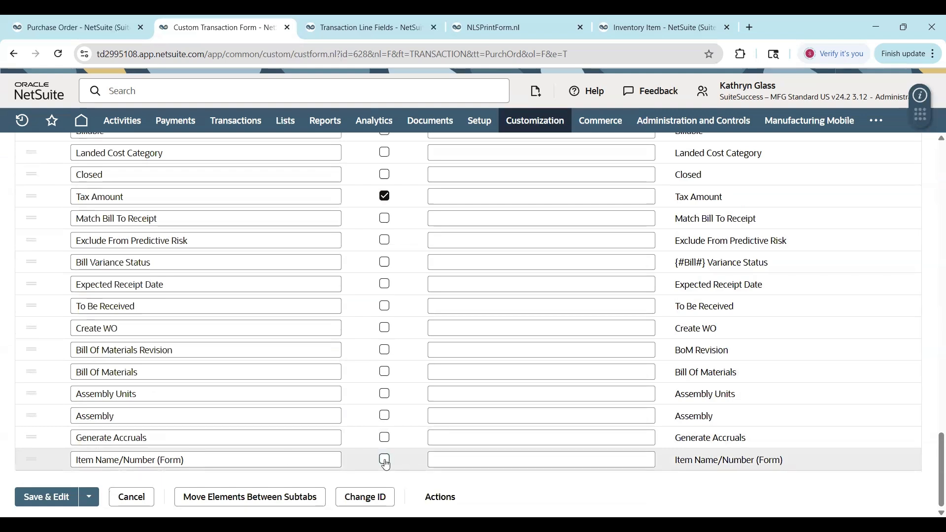
{"action": "left_click_drag", "start_coordinate": [38, 460], "coordinate": [92, 277]}
{"action": "scroll", "coordinate": [93, 277], "scroll_direction": "up", "scroll_amount": 20}
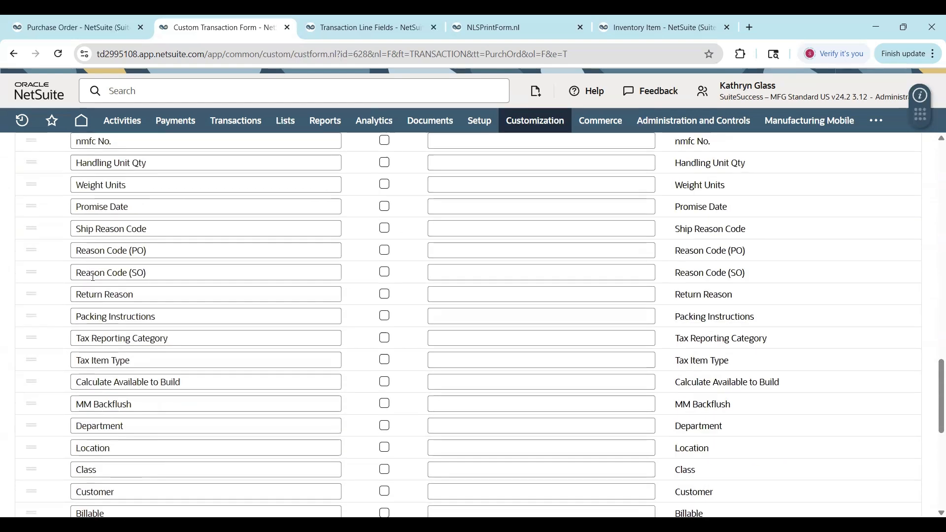
{"action": "scroll", "coordinate": [89, 431], "scroll_direction": "down", "scroll_amount": 4}
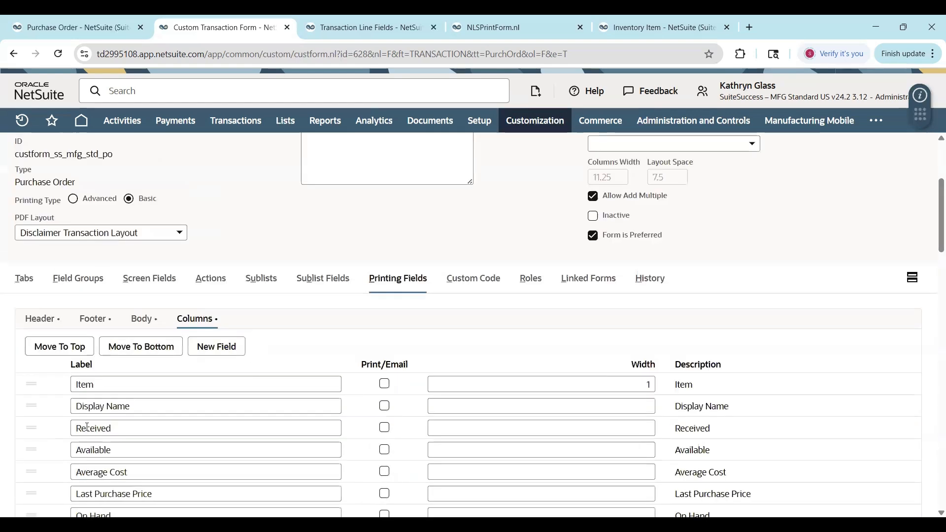
{"action": "left_click", "coordinate": [64, 353]}
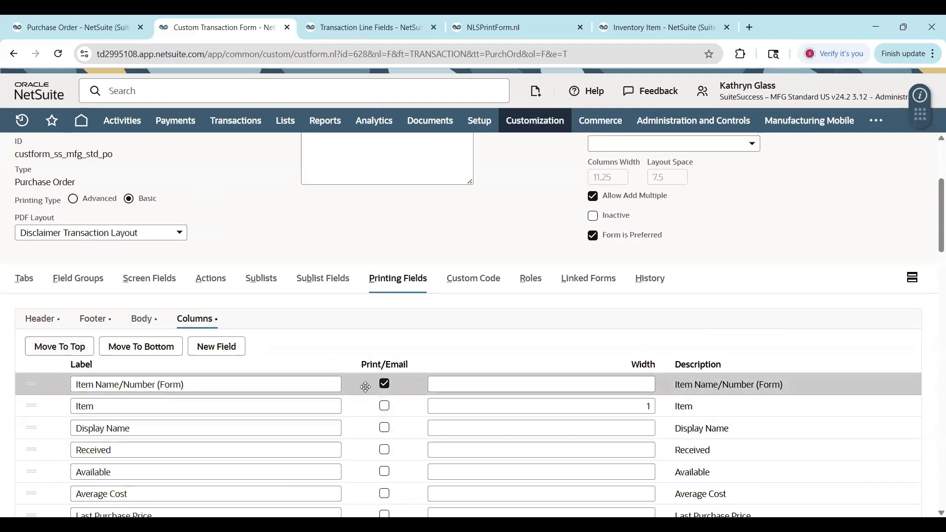
- Change the printed label of the Item Name/Number (Form) column to Item
{"action": "left_click", "coordinate": [158, 385]}
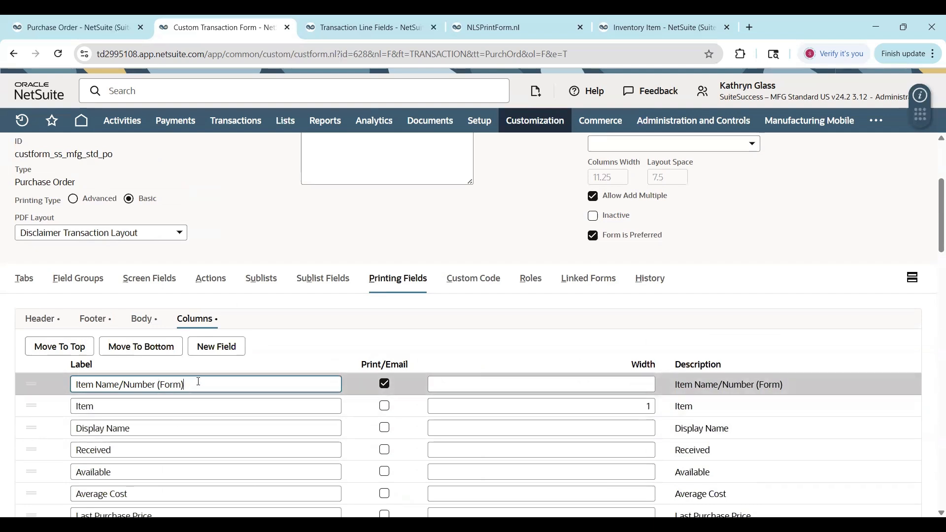
{"action": "key", "text": "ctrl+a"}
{"action": "key", "text": "BackSpace"}
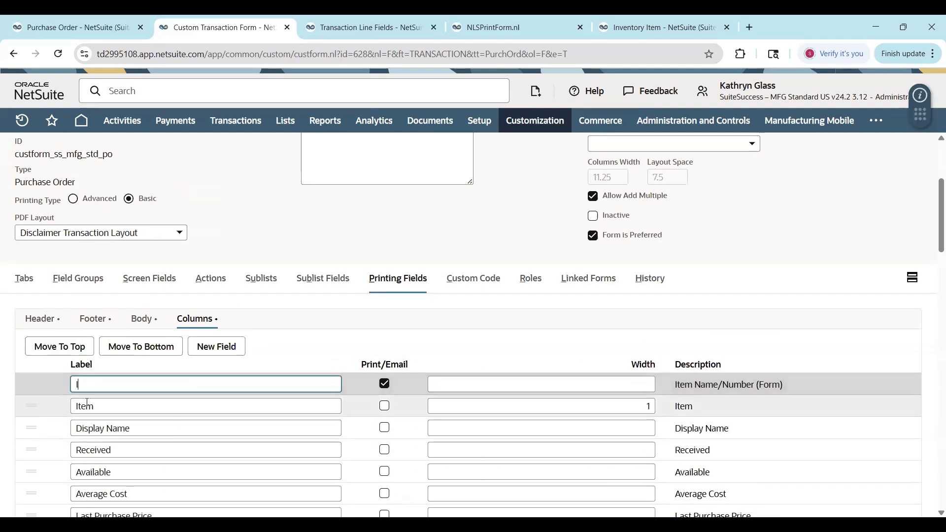
{"action": "type", "text": "Item"}
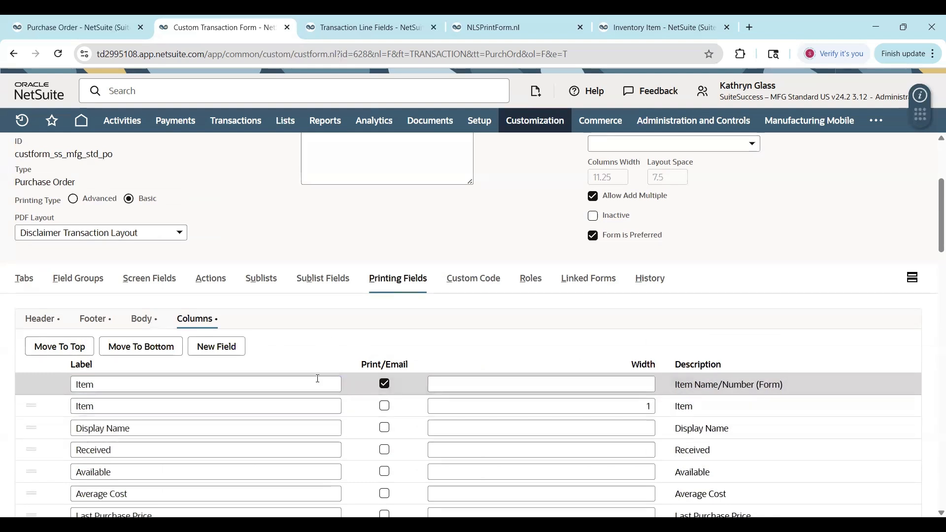
- Change the printed label of the standard Item column to Item (Native)
{"action": "left_click", "coordinate": [261, 406]}
{"action": "type", "text": "("}
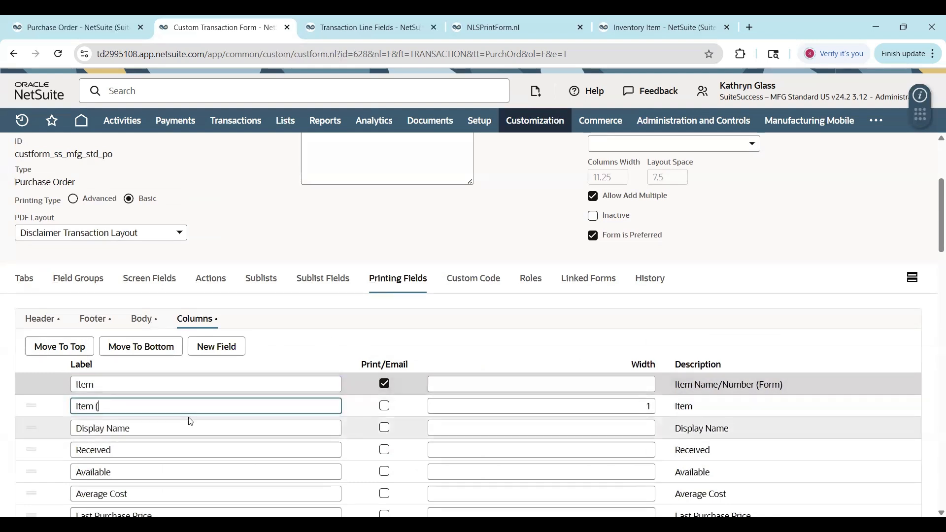
{"action": "type", "text": "Native)"}
{"action": "left_click", "coordinate": [49, 406]}
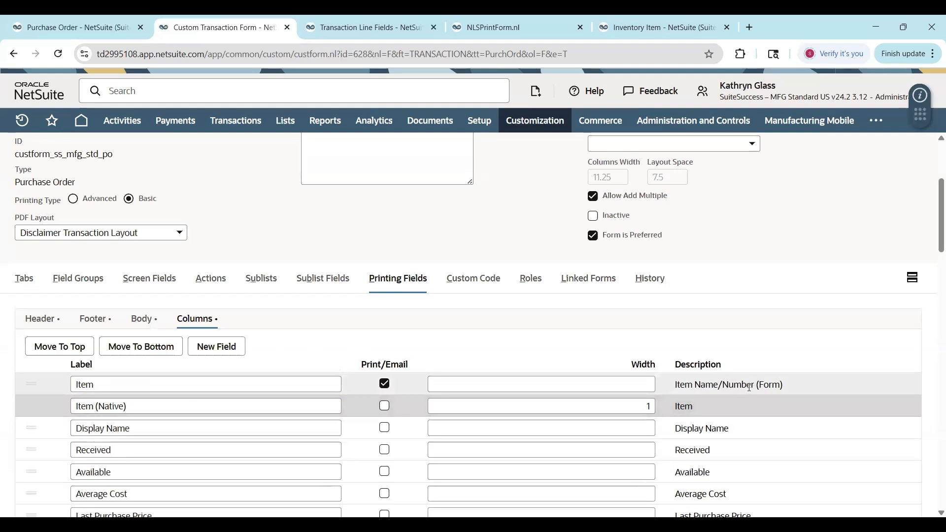
- Set the print width of the Item Name/Number (Form) column to 2 and save the purchase order form
{"action": "left_click", "coordinate": [616, 386]}
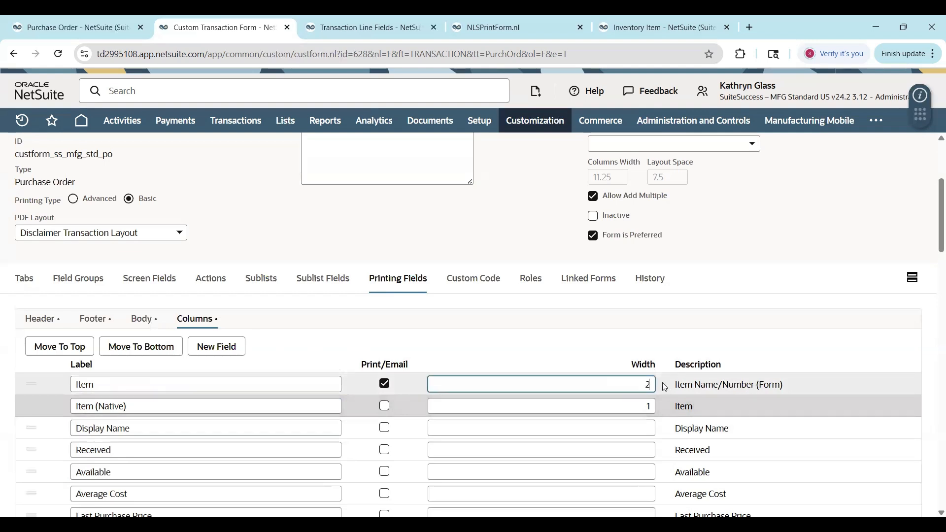
{"action": "left_click", "coordinate": [515, 341]}
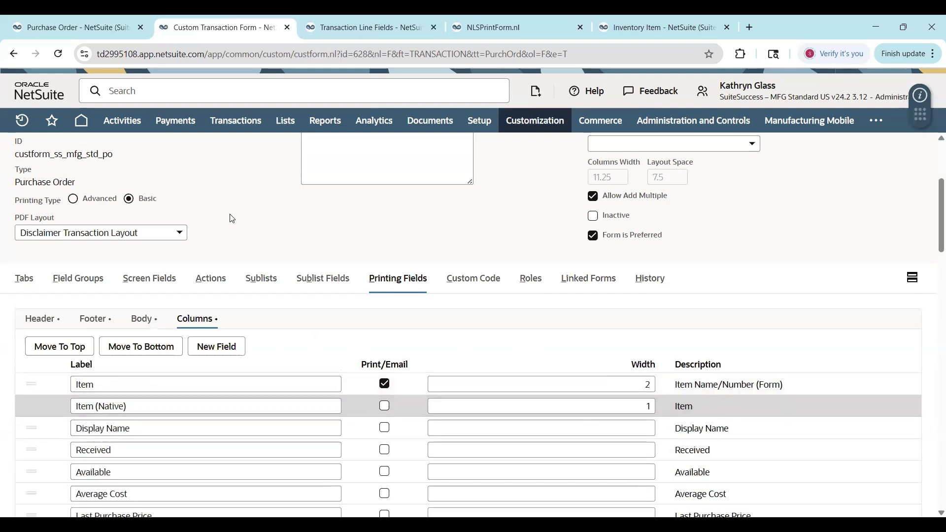
{"action": "scroll", "coordinate": [232, 218], "scroll_direction": "up", "scroll_amount": 3}
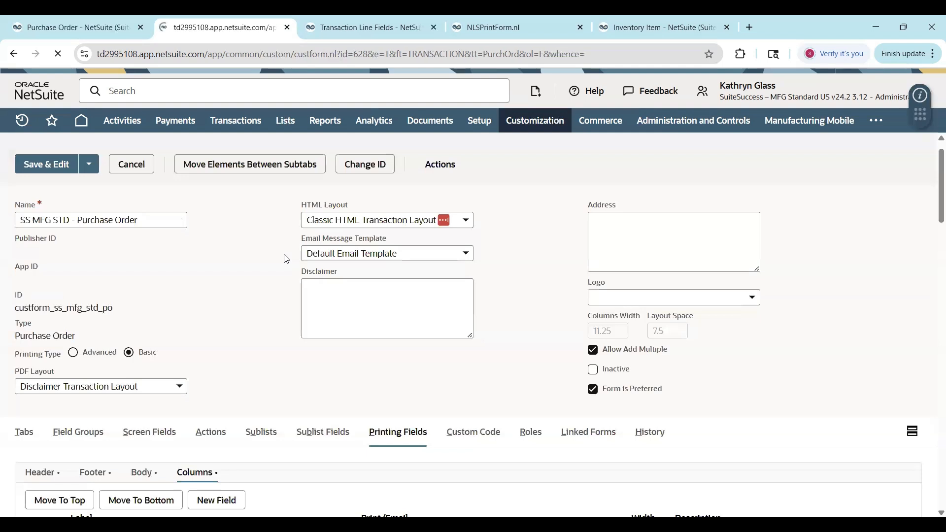
- Return to the printed PDF of purchase order PO1559 and reload it with the saved form settings
{"action": "left_click", "coordinate": [490, 19]}
{"action": "left_click_drag", "start_coordinate": [366, 398], "coordinate": [357, 395]}
{"action": "left_click", "coordinate": [91, 25]}
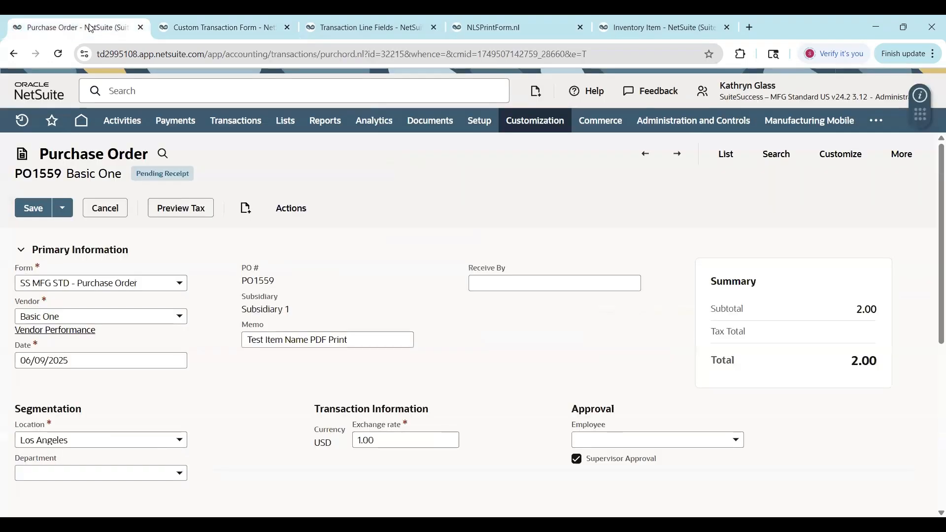
{"action": "left_click", "coordinate": [493, 27]}
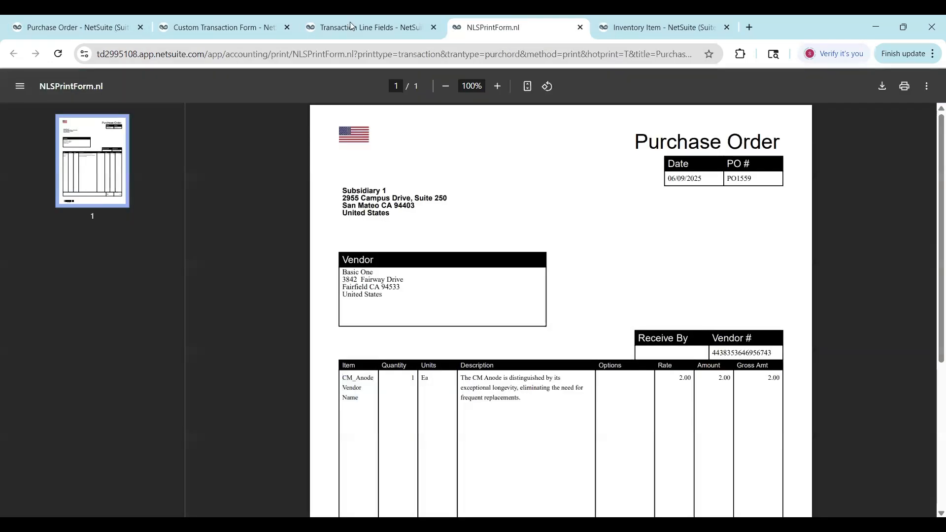
{"action": "left_click", "coordinate": [58, 54]}
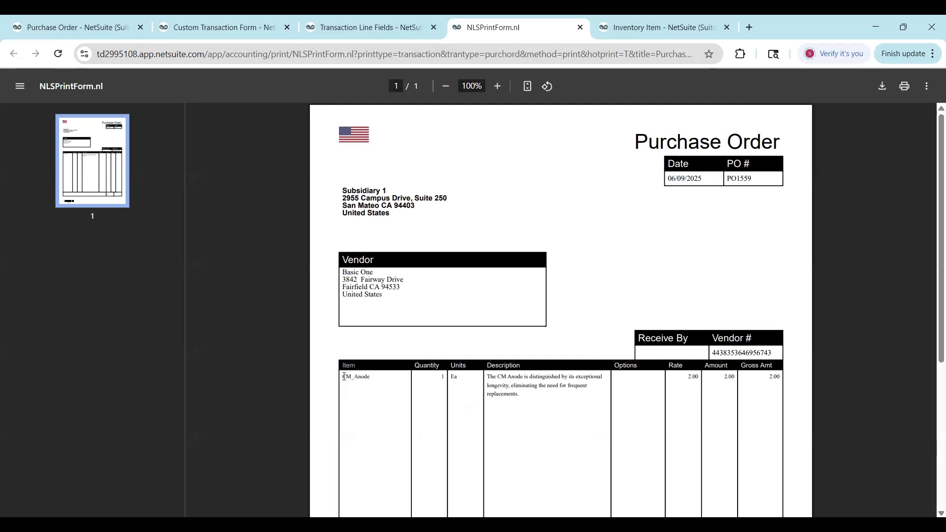
- Examine the Item column of the reloaded purchase order PDF to check which item name it prints
{"action": "left_click_drag", "start_coordinate": [342, 378], "coordinate": [371, 379]}
{"action": "left_click", "coordinate": [369, 377]}
{"action": "scroll", "coordinate": [464, 351], "scroll_direction": "down", "scroll_amount": 3}
{"action": "scroll", "coordinate": [465, 351], "scroll_direction": "up", "scroll_amount": 3}
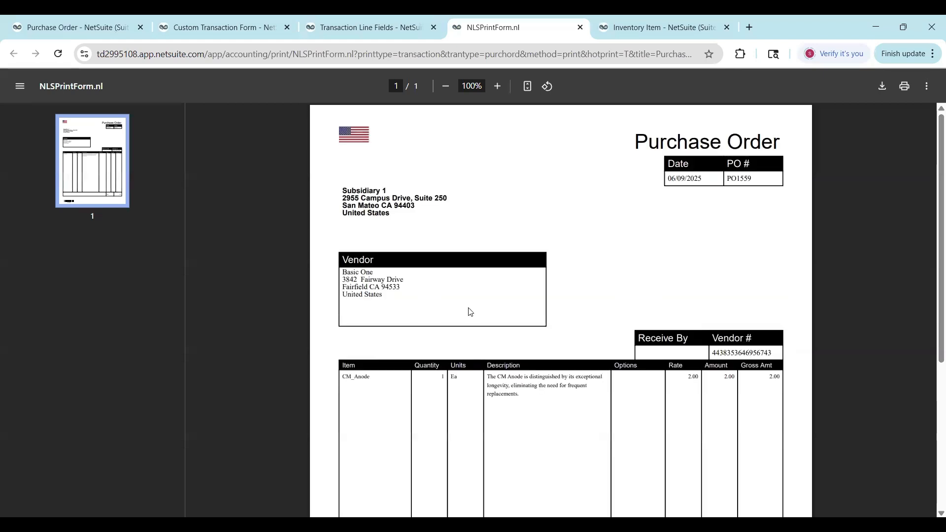